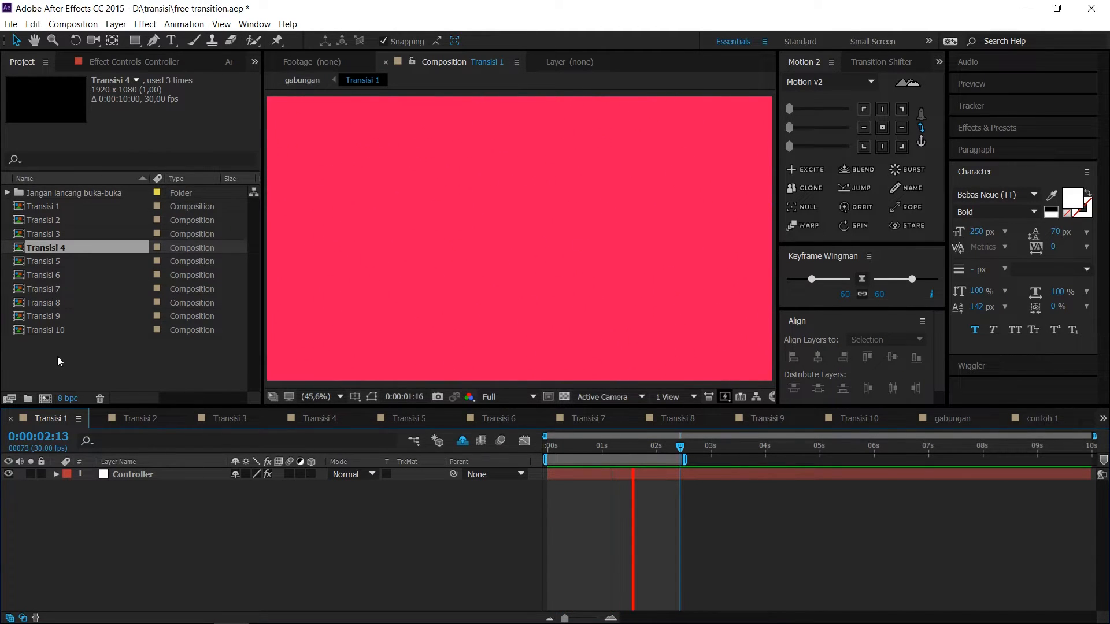
Step: Display the effects of the Controller layer in the Transisi 1 composition
left_click(54, 362)
left_click(50, 193)
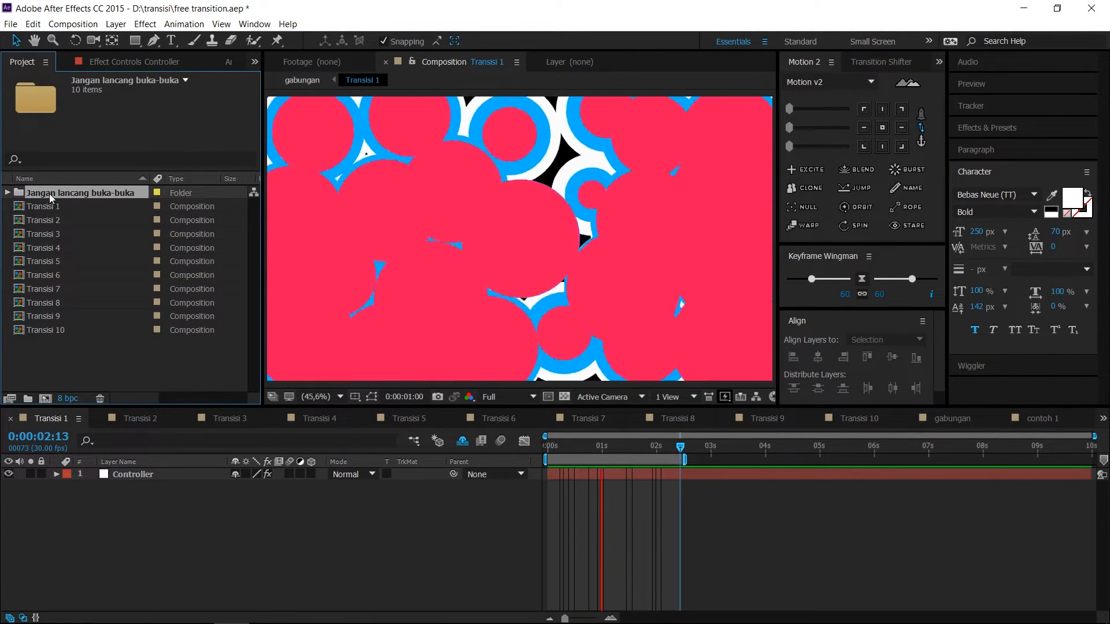
left_click(46, 207)
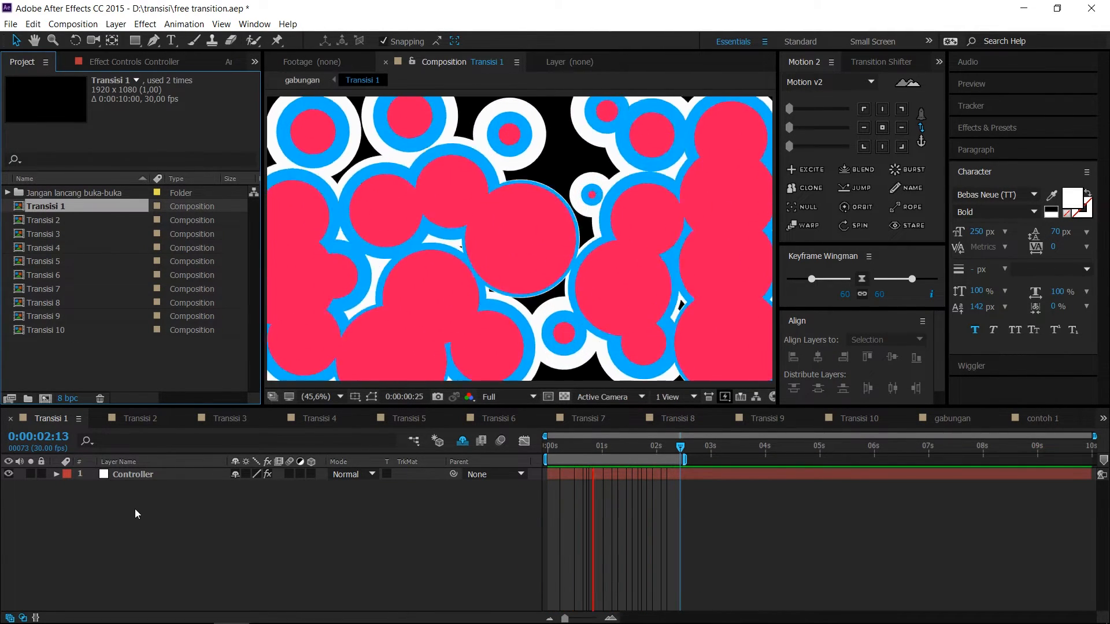
left_click(133, 489)
left_click(134, 473)
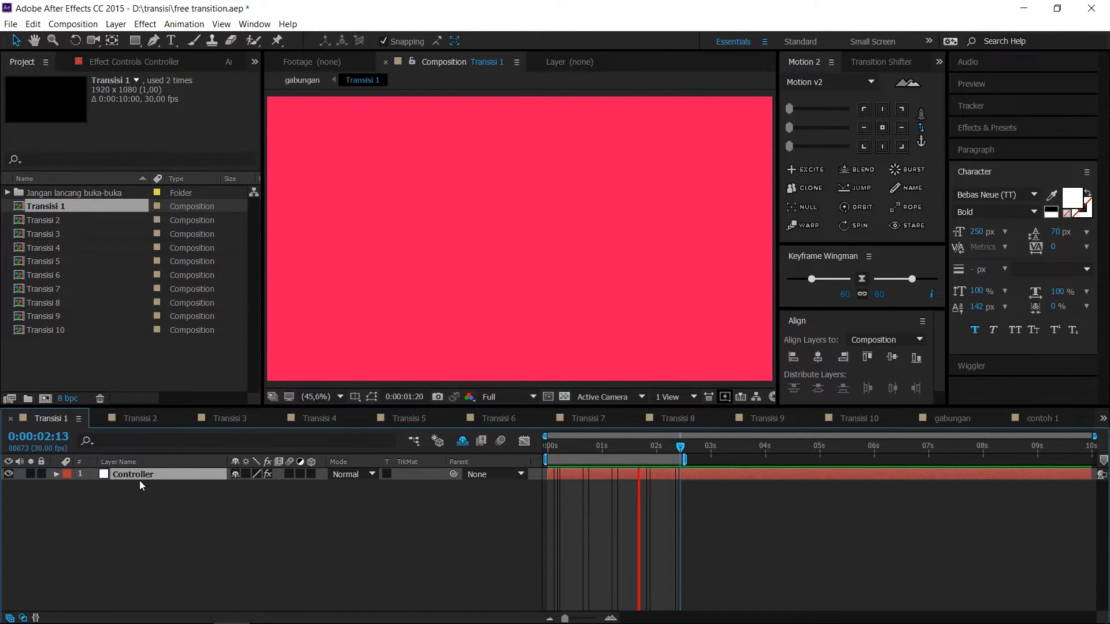
left_click(136, 60)
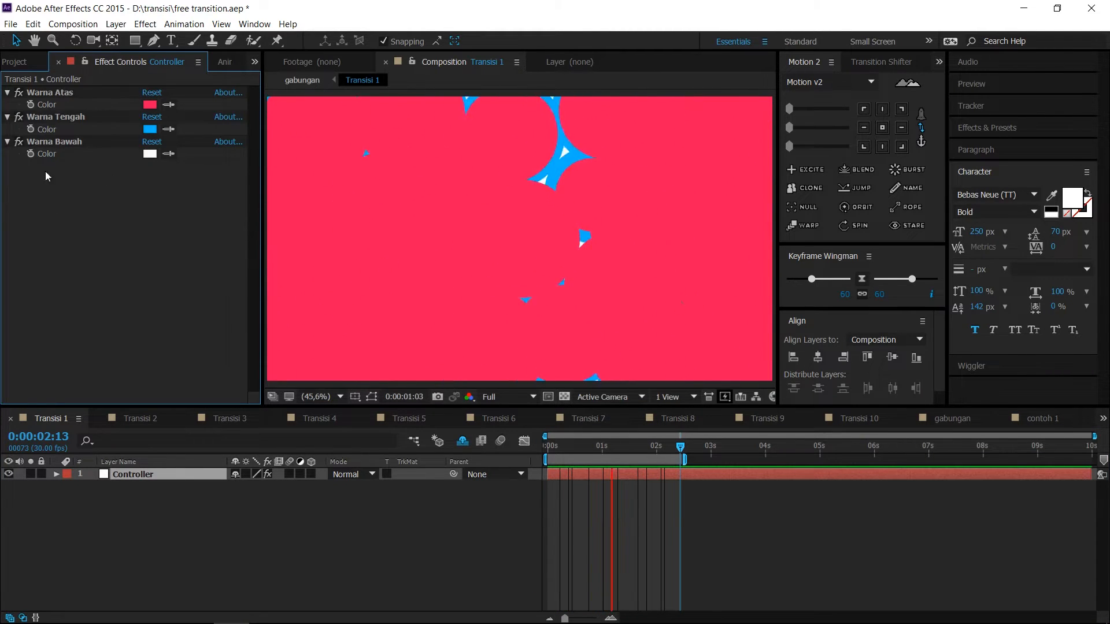
Step: Stop Transisi 1 at 0:00:00:21 and examine the Controller layer's Warna Atas, Warna Tengah and Warna Bawah colour effects
left_click_drag(580, 450, 575, 448)
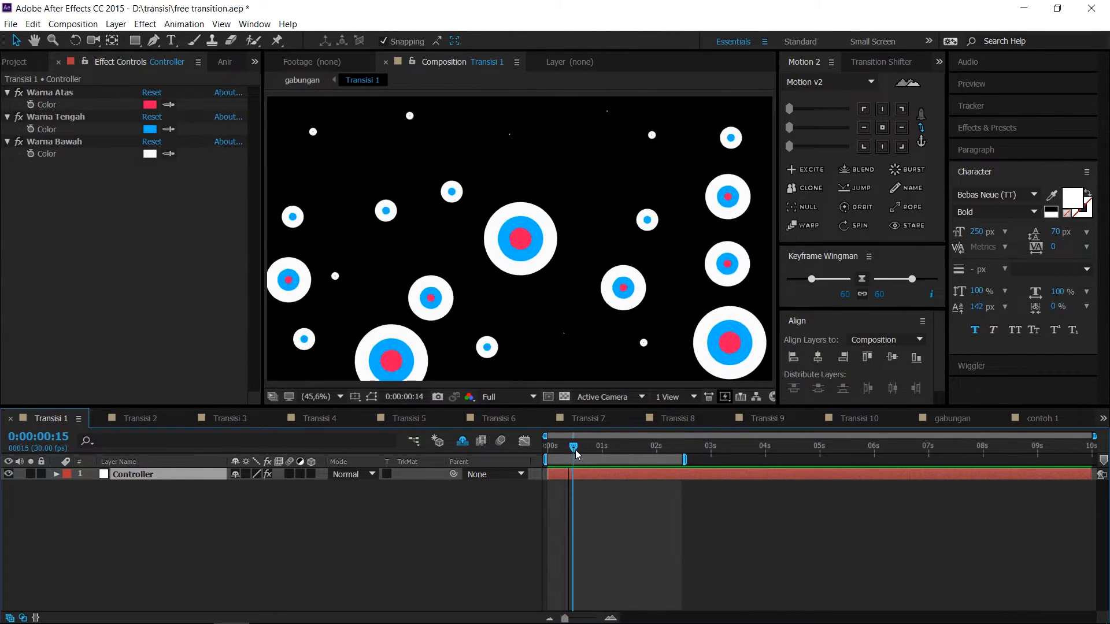
key("space")
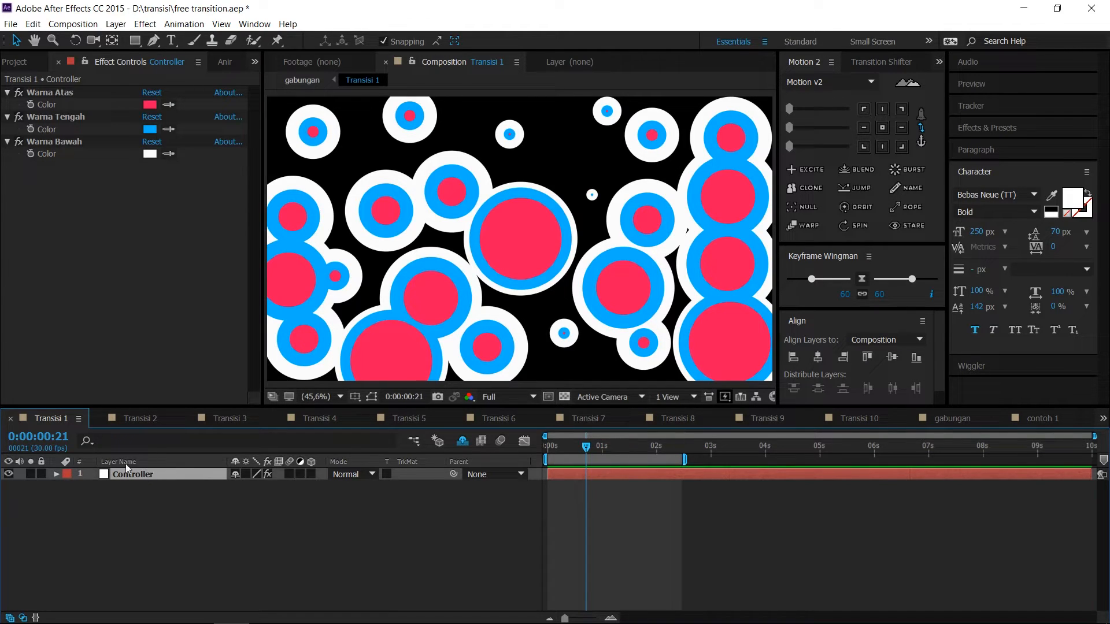
left_click(55, 101)
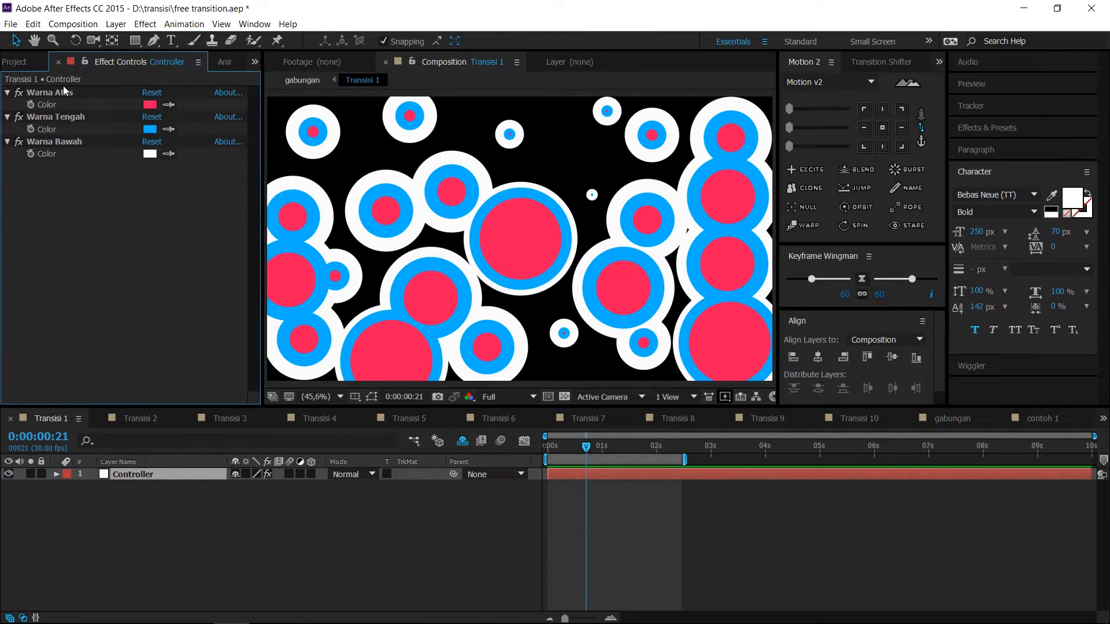
left_click(168, 517)
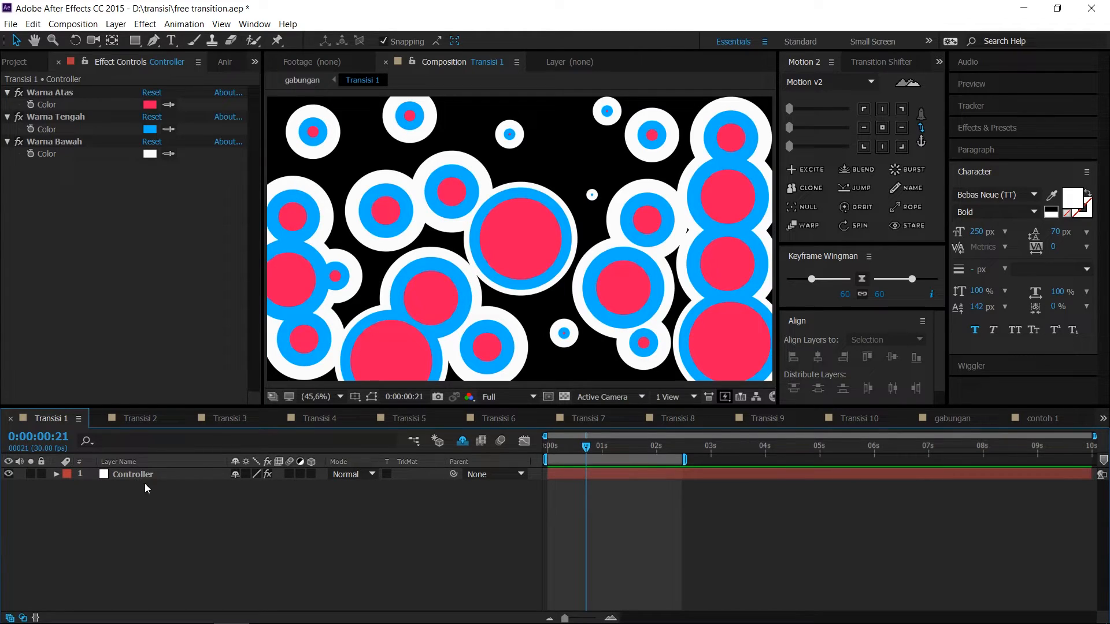
left_click(141, 473)
left_click(157, 501)
left_click(143, 475)
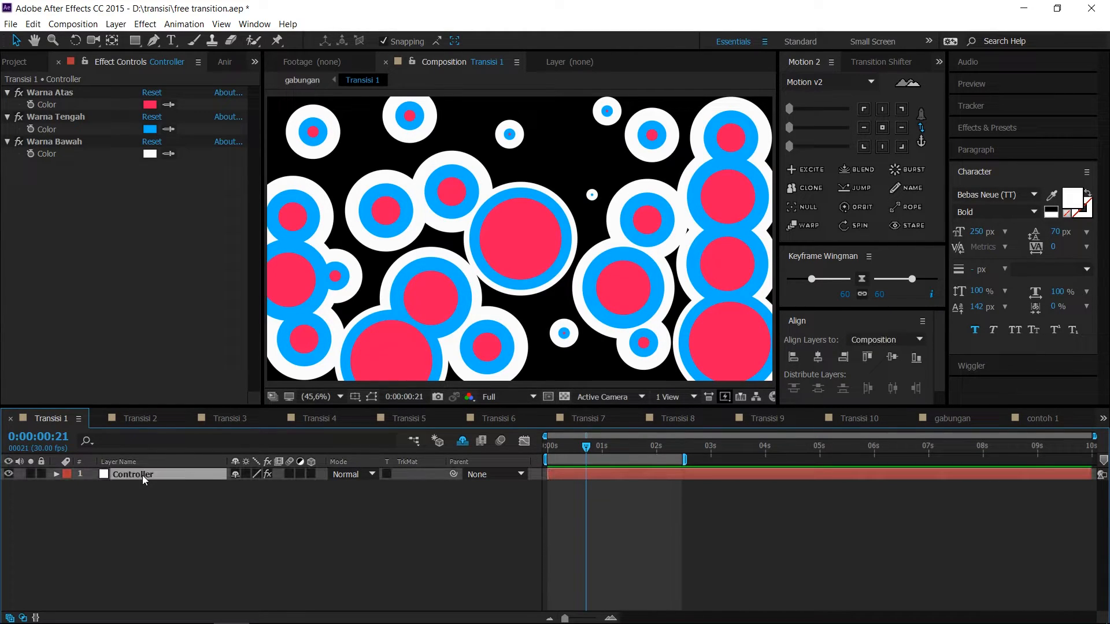
left_click(50, 92)
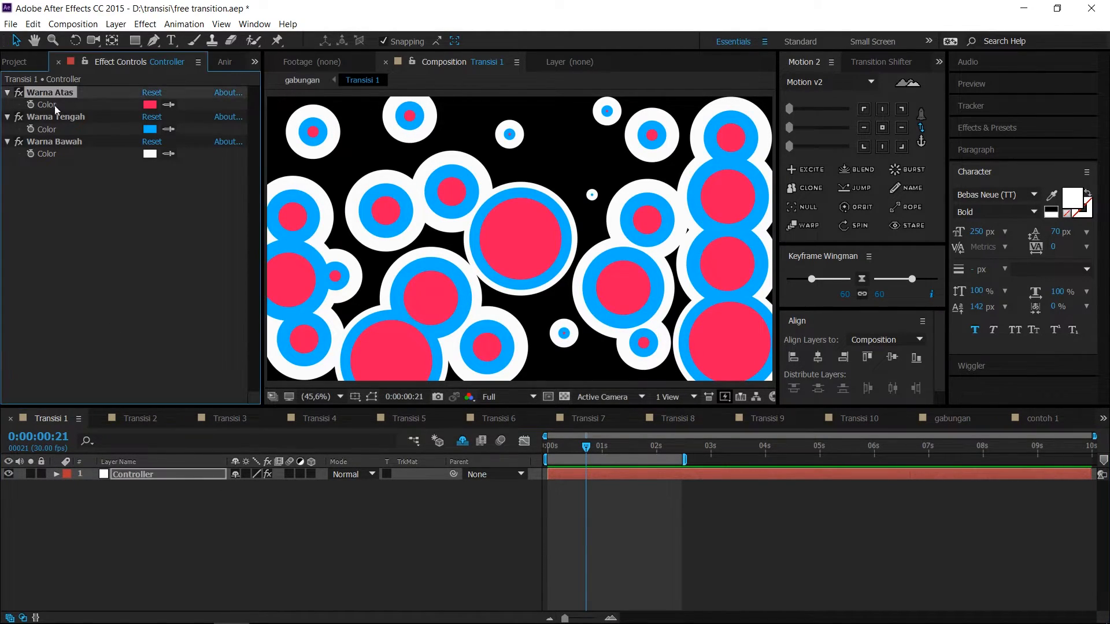
left_click(60, 116)
left_click(61, 141)
left_click(87, 220)
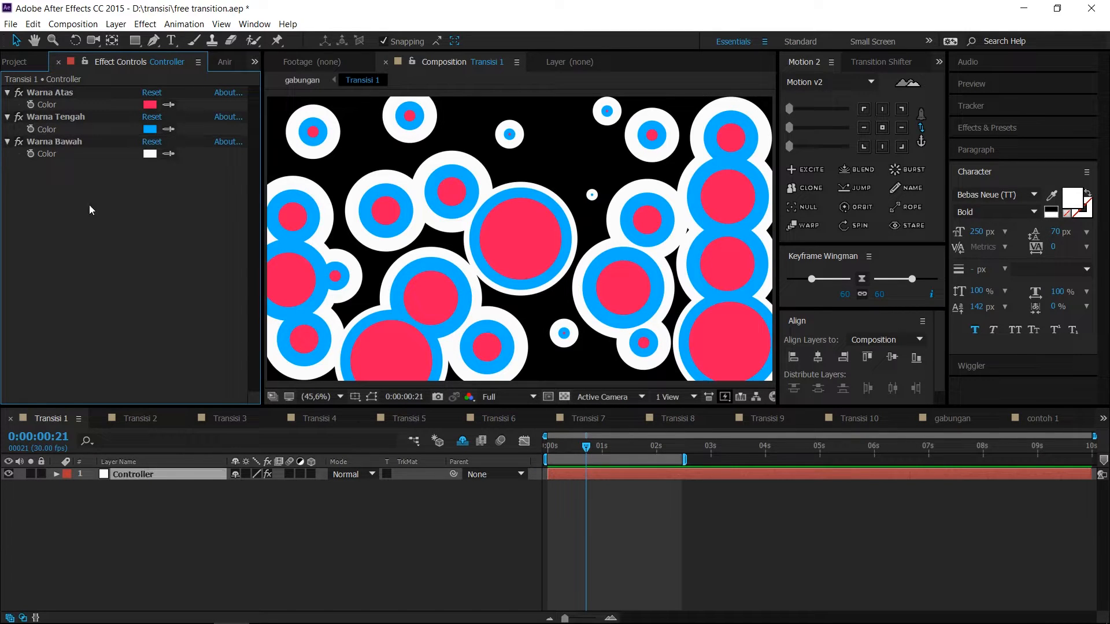
Step: Try bright green 41FF0F as the Warna Atas colour and cancel the change
left_click(150, 105)
left_click_drag(737, 401, 785, 500)
left_click(832, 497)
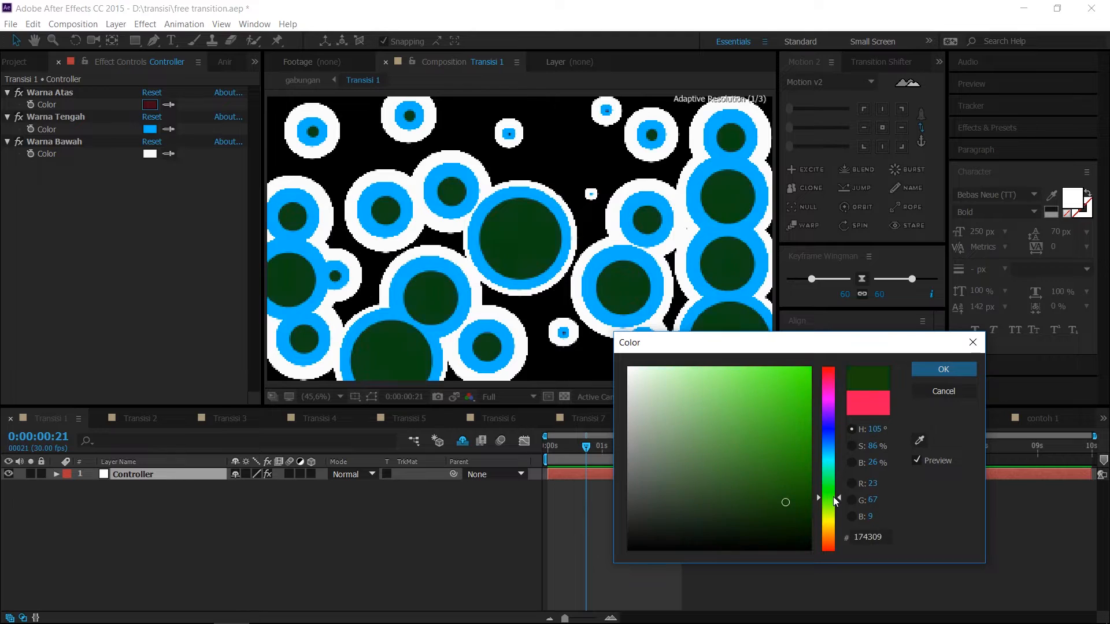
left_click_drag(691, 423, 800, 367)
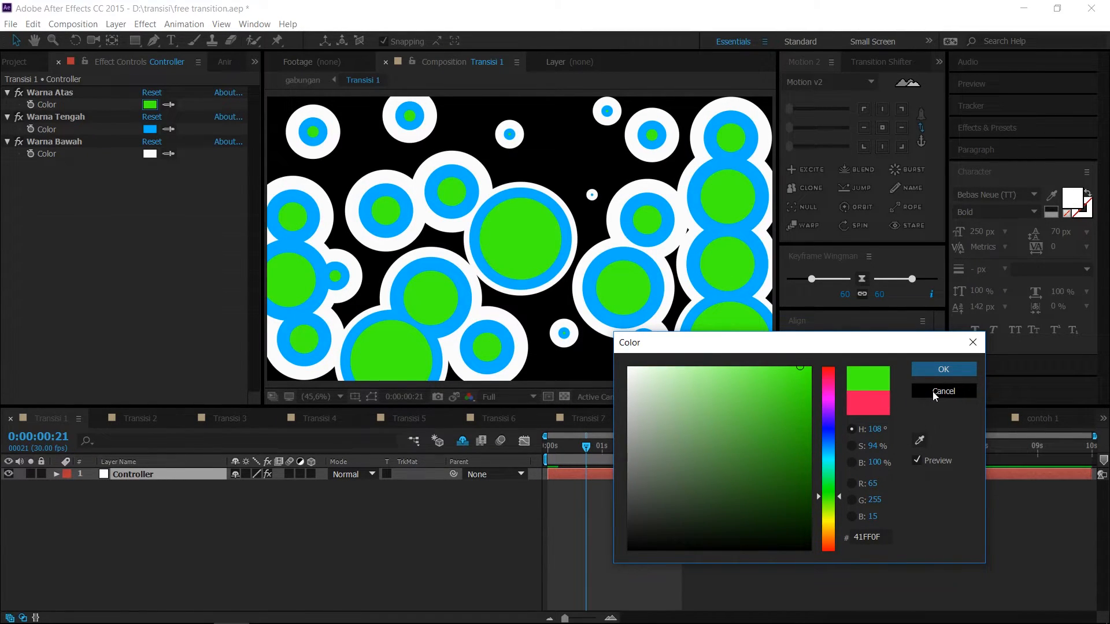
left_click(943, 391)
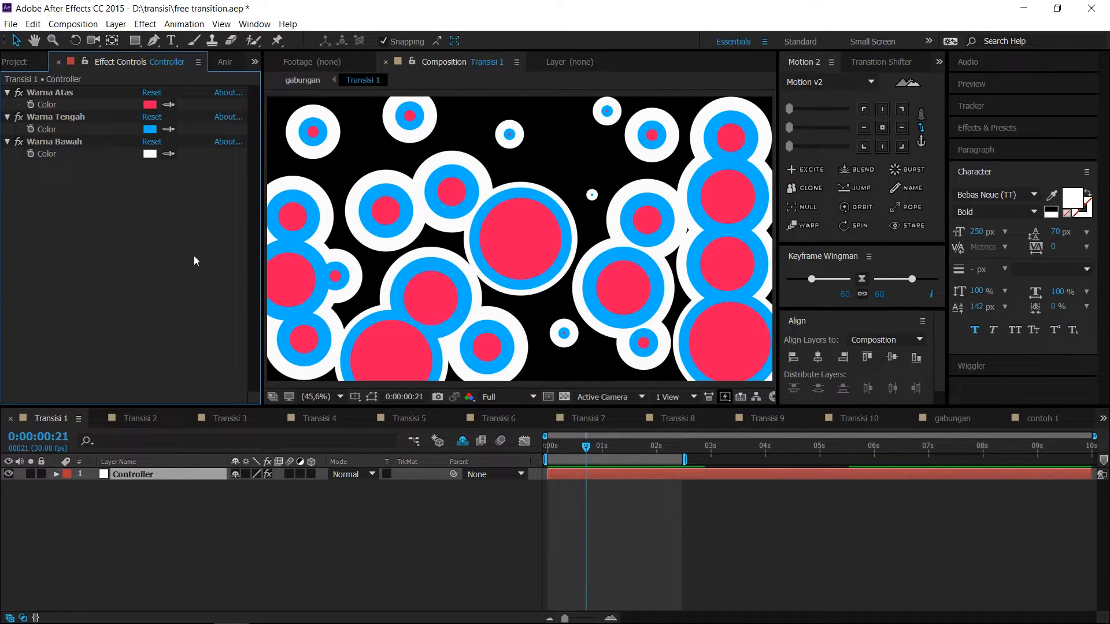
Step: Check the controller layer's colour effects in Transisi 2, glance at Transisi 3, and return to Transisi 1
left_click(140, 419)
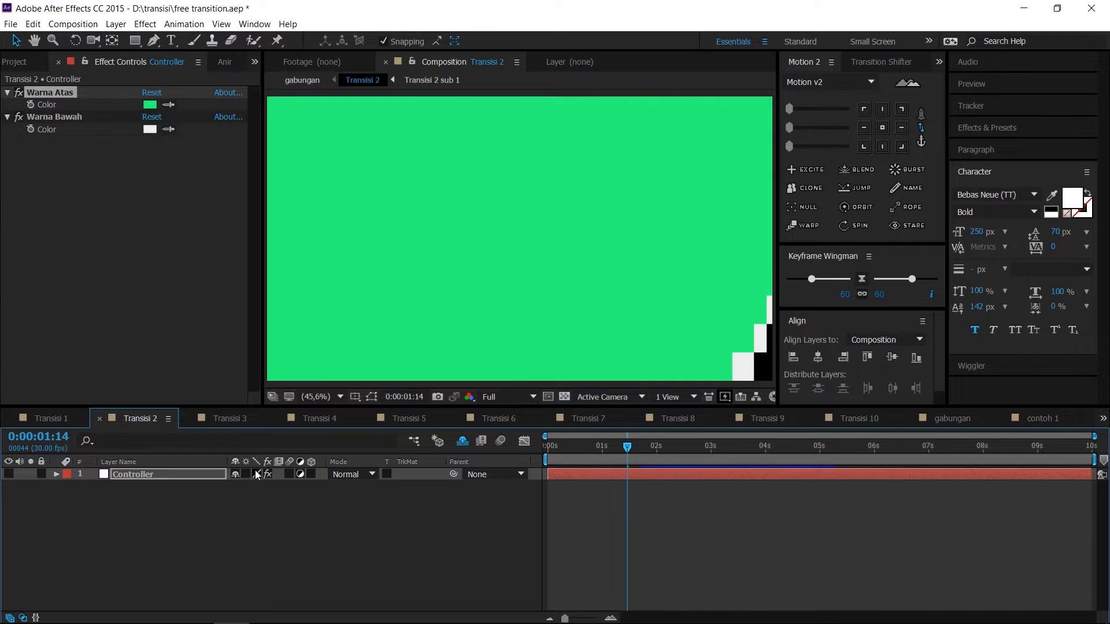
left_click(186, 501)
left_click(172, 475)
left_click(604, 446)
key("space")
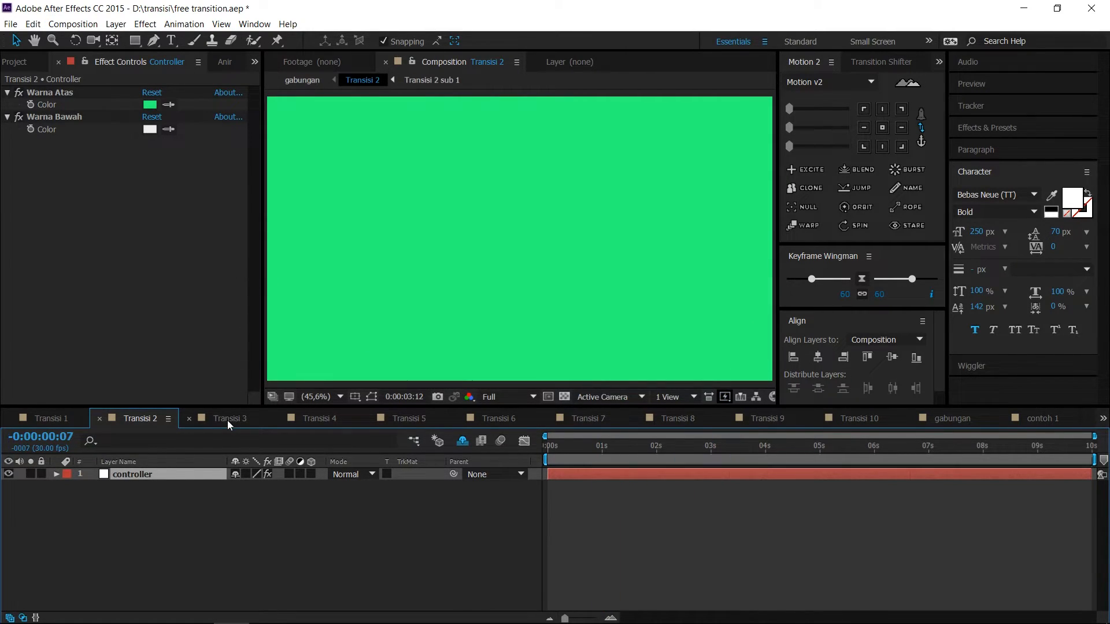
left_click(227, 421)
left_click(54, 417)
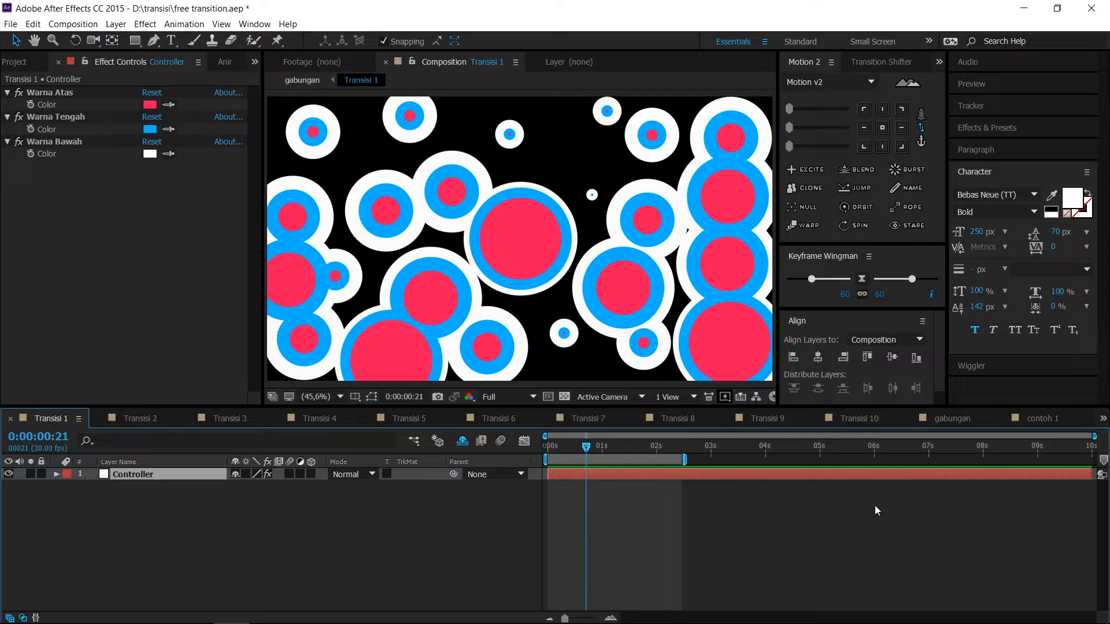
Step: Open the contoh composition and delete its Transisi 4 layer
left_click(1045, 420)
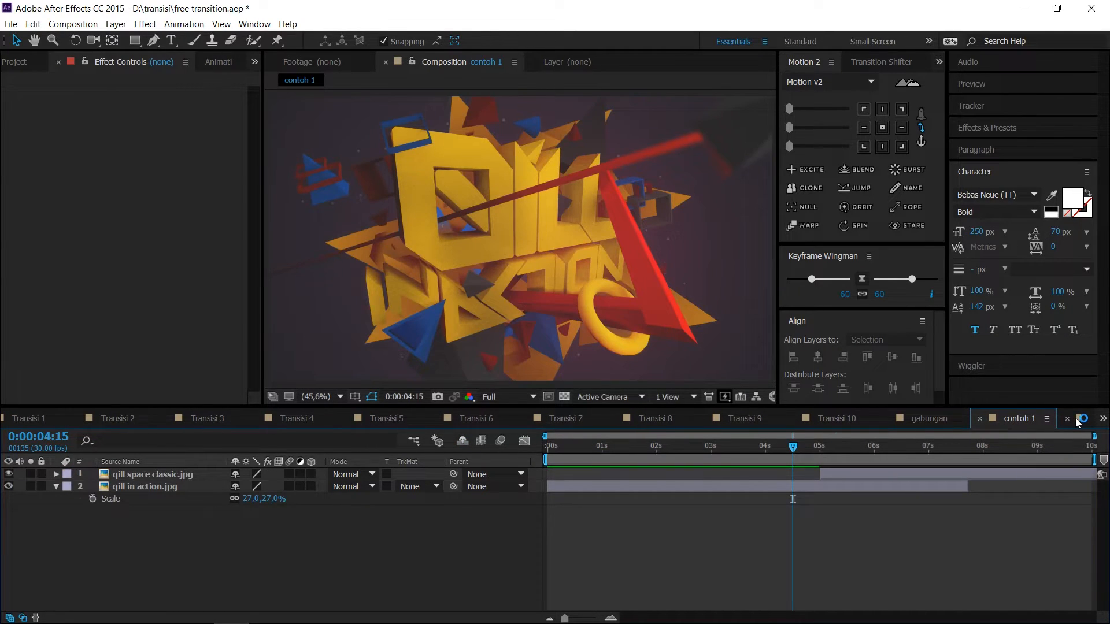
left_click(1074, 418)
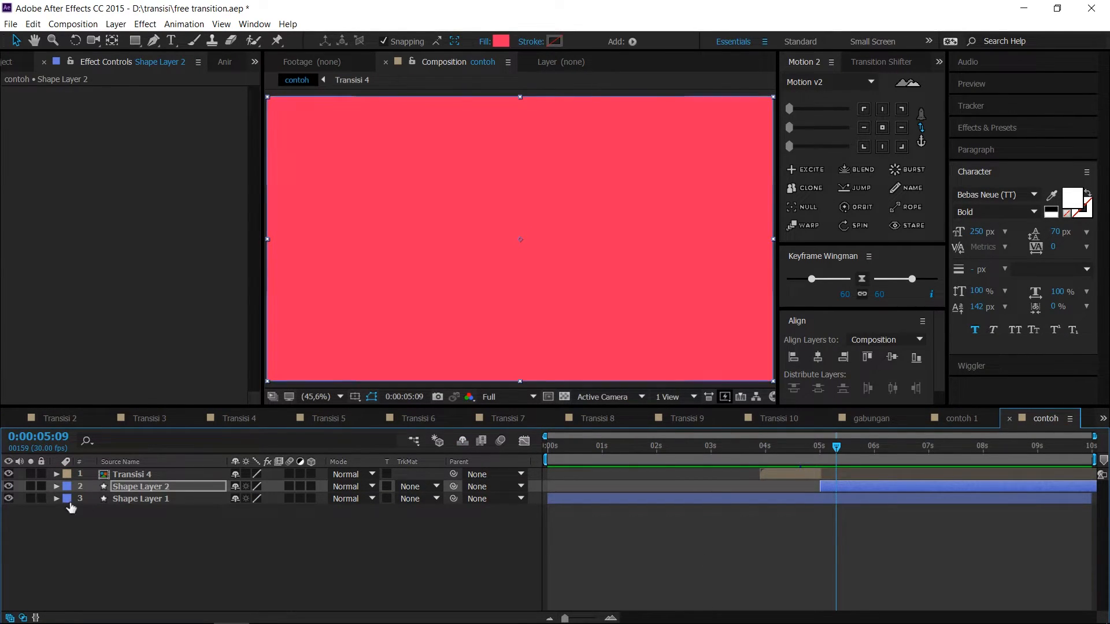
left_click(154, 471)
key("Delete")
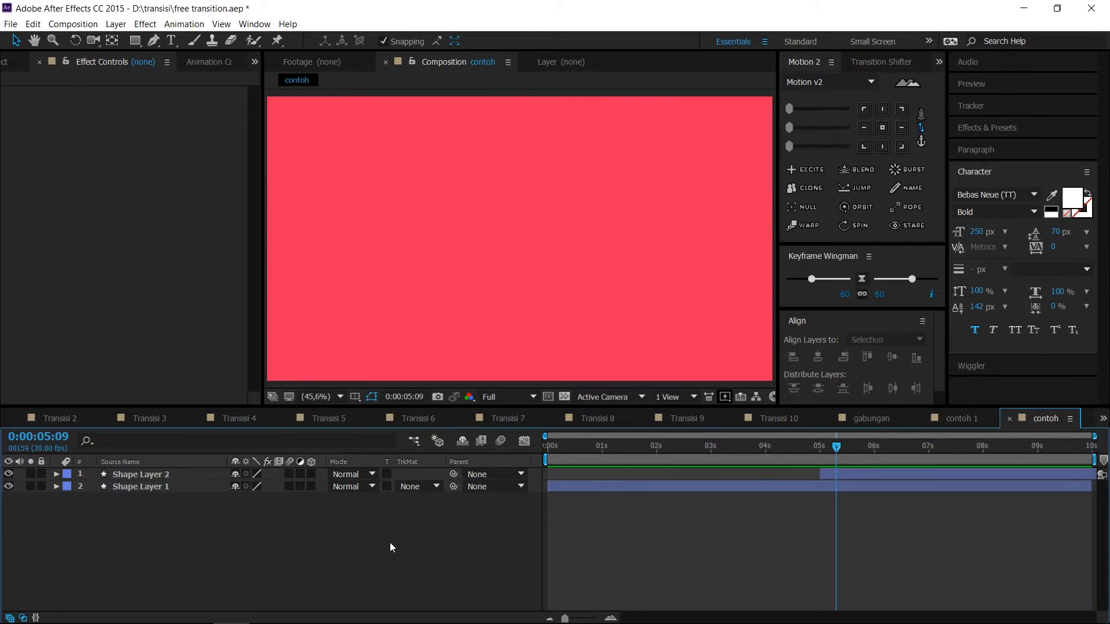
Step: Scrub contoh across the cut between Shape Layer 1 and Shape Layer 2, ending at 0:00:03:00
left_click(736, 449)
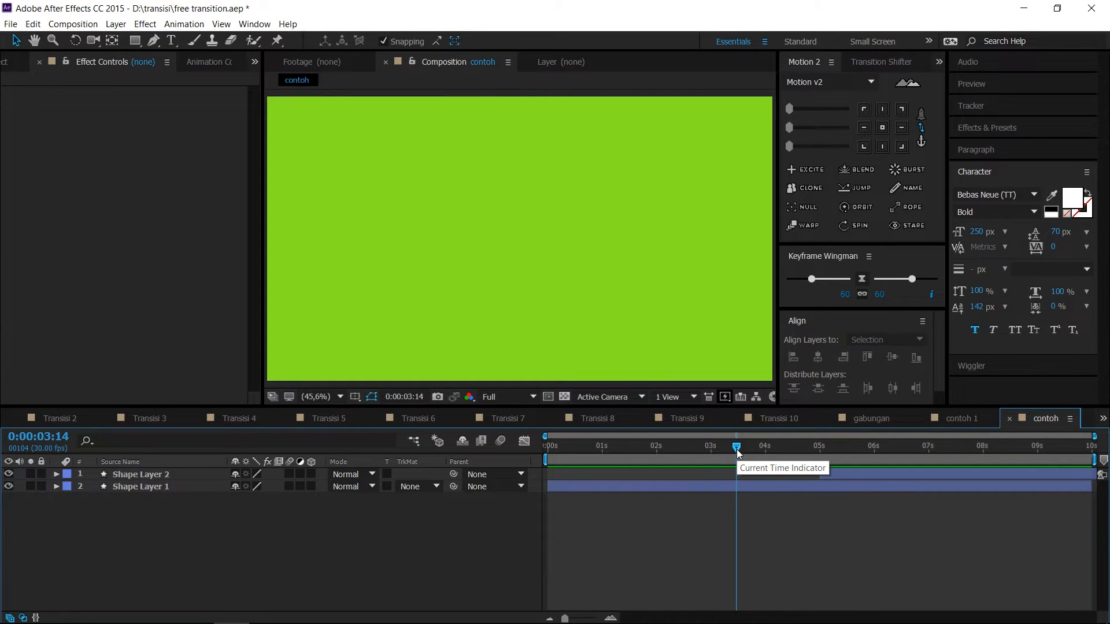
left_click_drag(737, 449, 865, 477)
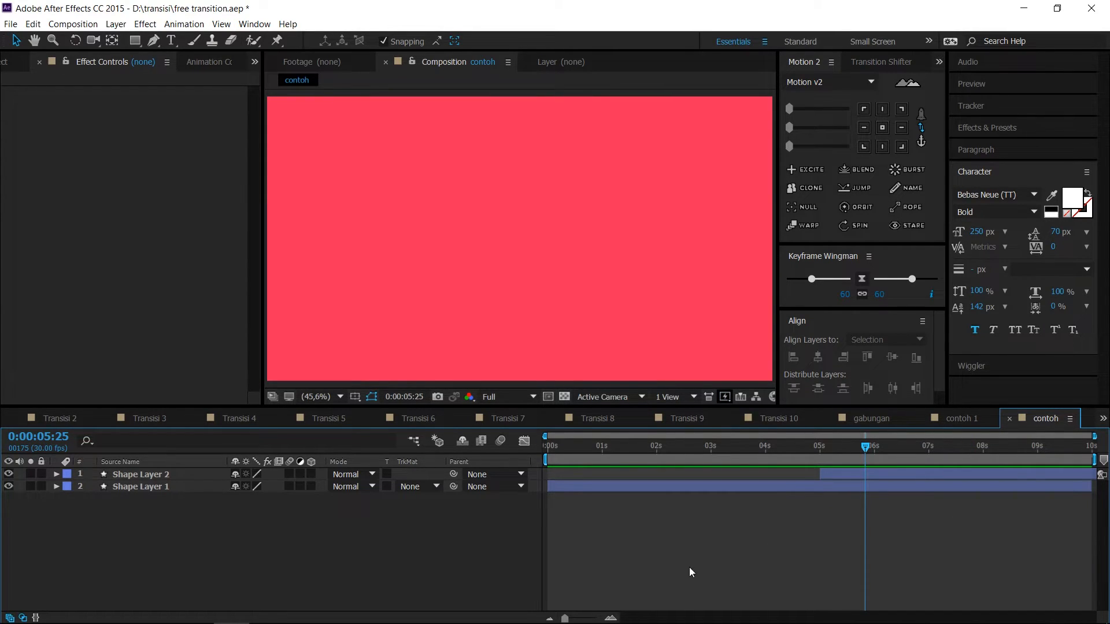
left_click(711, 447)
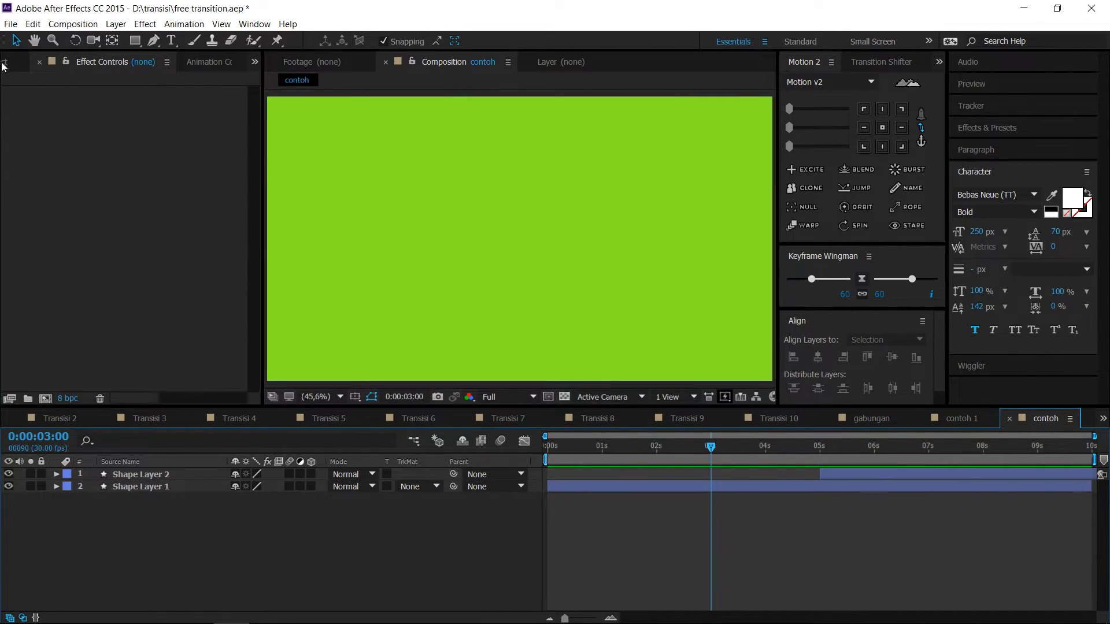
Step: Add the Transisi 5 composition to contoh as the top layer above Shape Layer 2
left_click(3, 63)
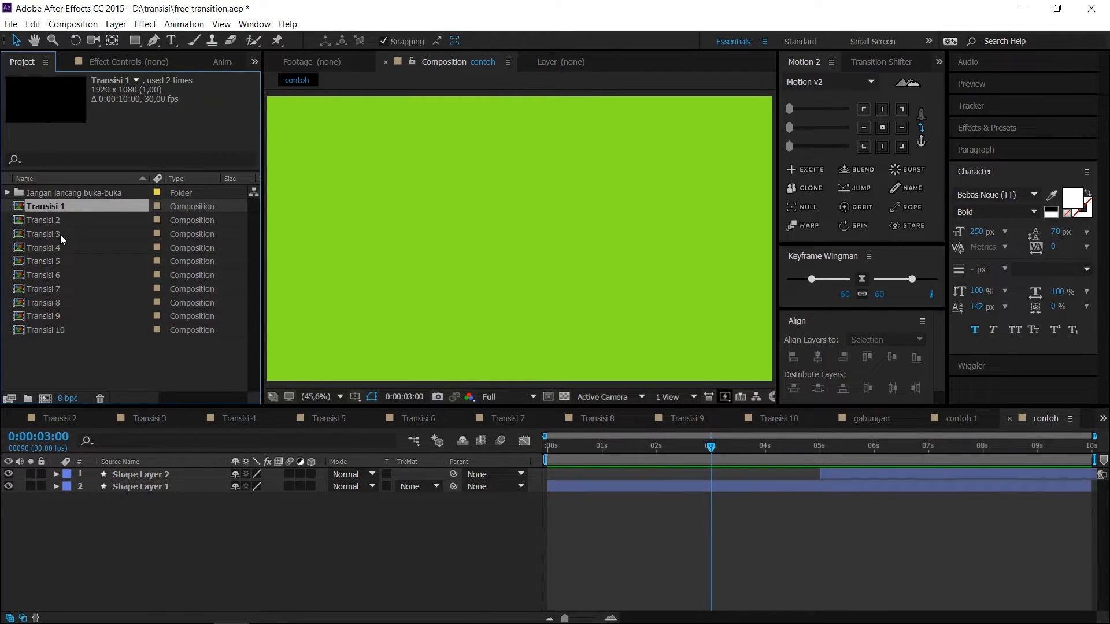
left_click(51, 263)
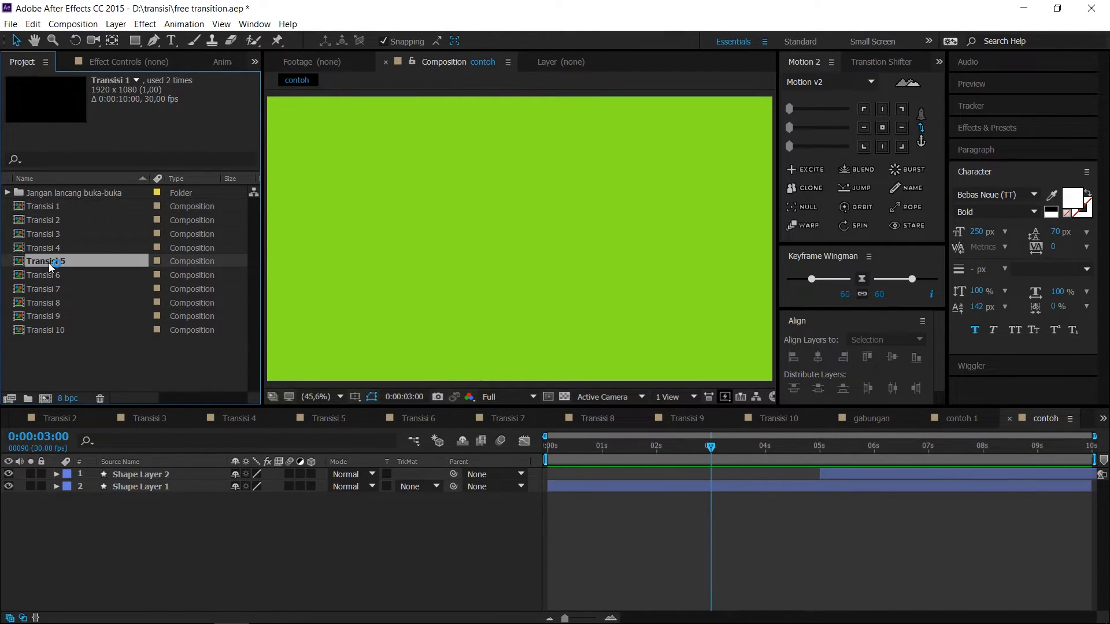
left_click_drag(50, 263, 163, 473)
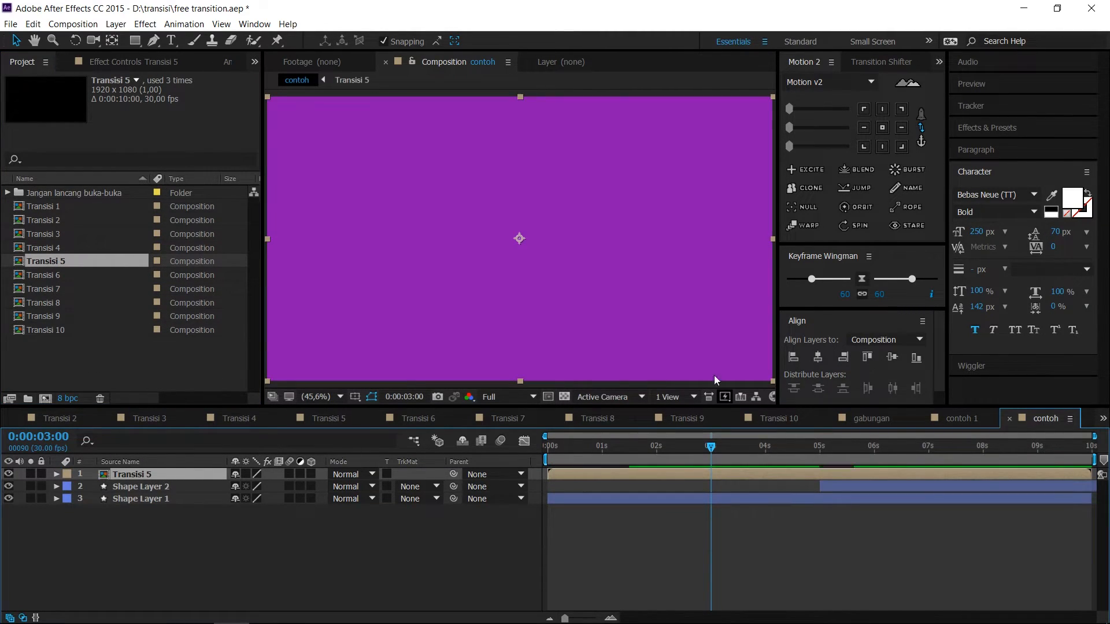
Step: Shift the Transisi 5 layer so its purple fills the frame at 0:00:05:00, and trim the layer's end at that time
left_click_drag(809, 446, 819, 448)
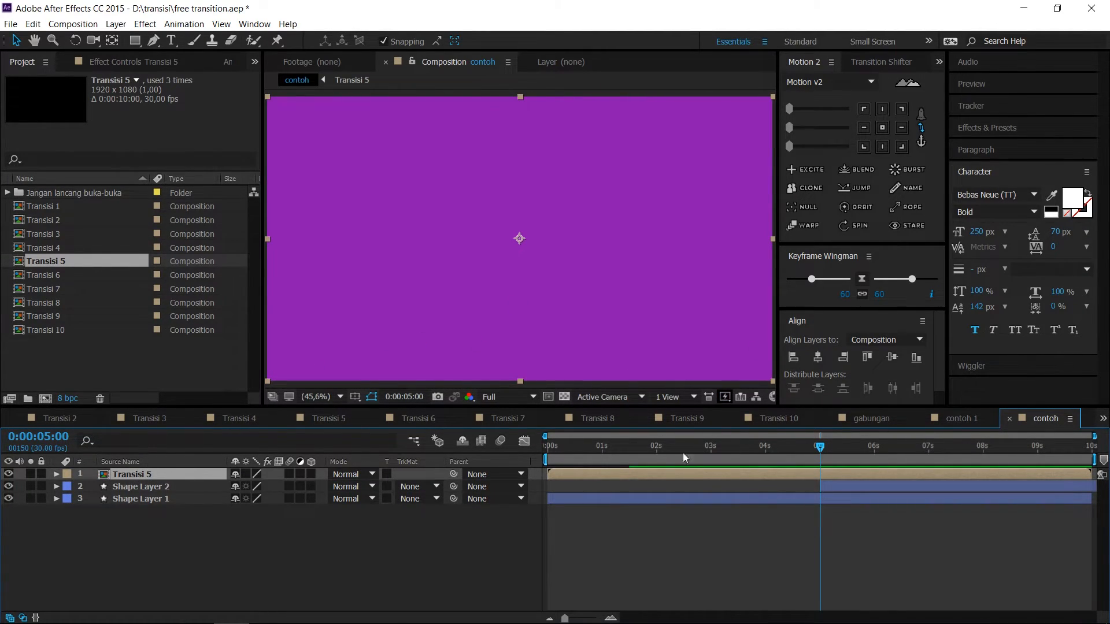
left_click_drag(605, 474, 835, 475)
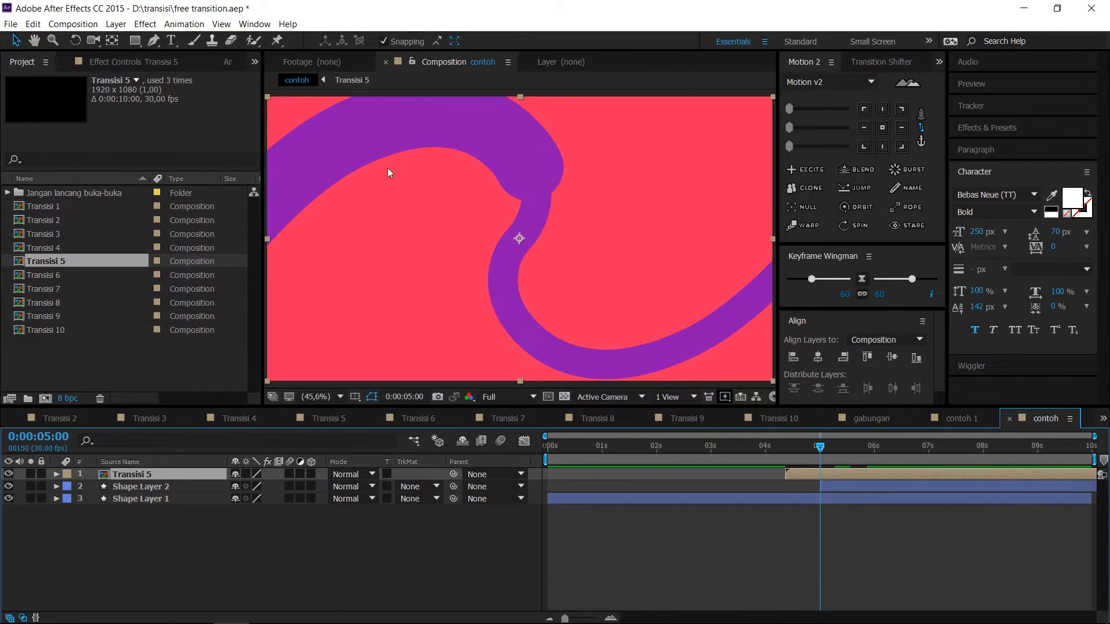
left_click_drag(812, 472, 791, 473)
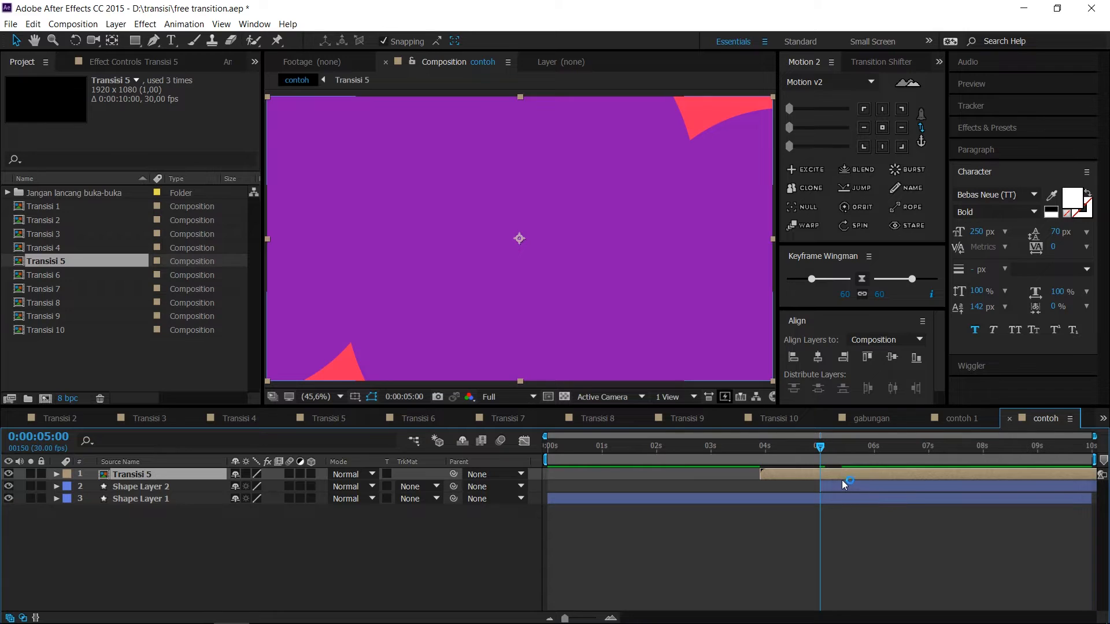
left_click_drag(841, 476, 828, 477)
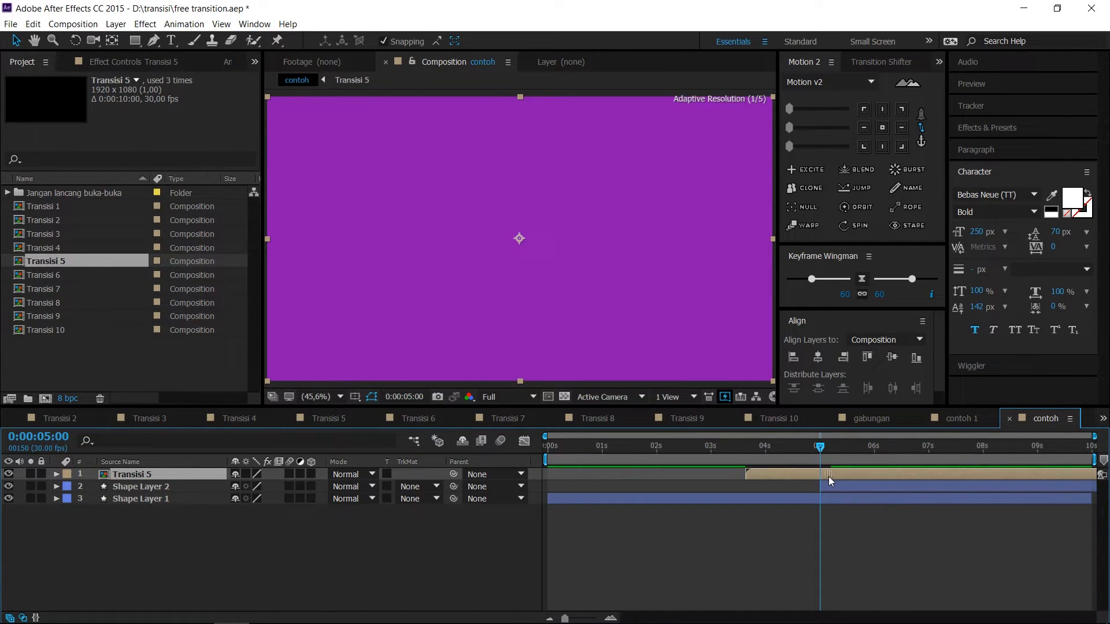
key("equal")
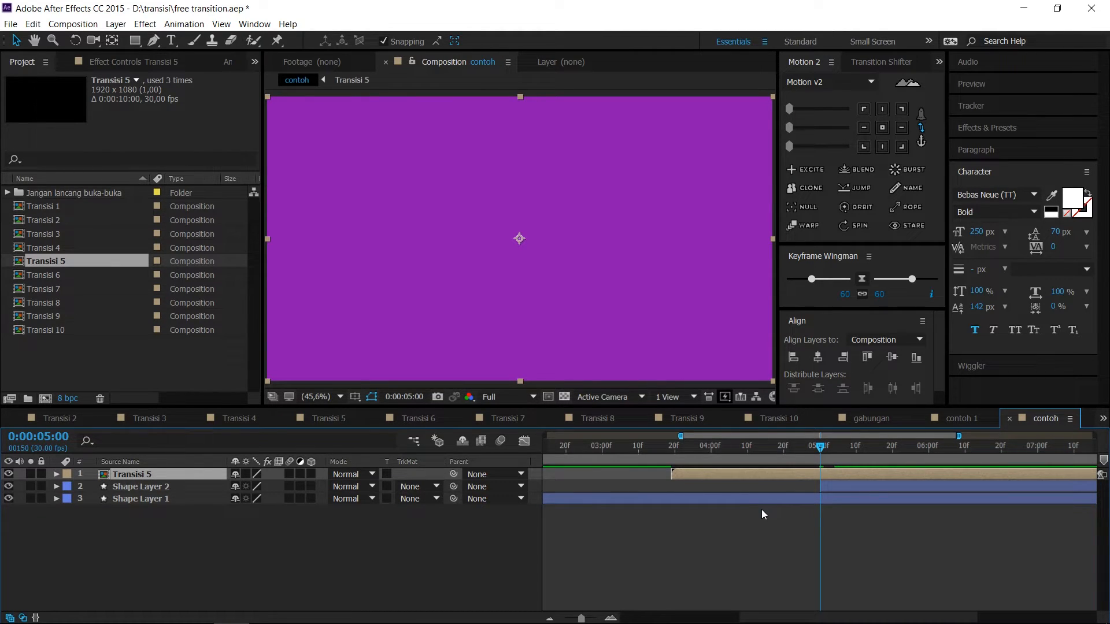
key("alt+bracketright")
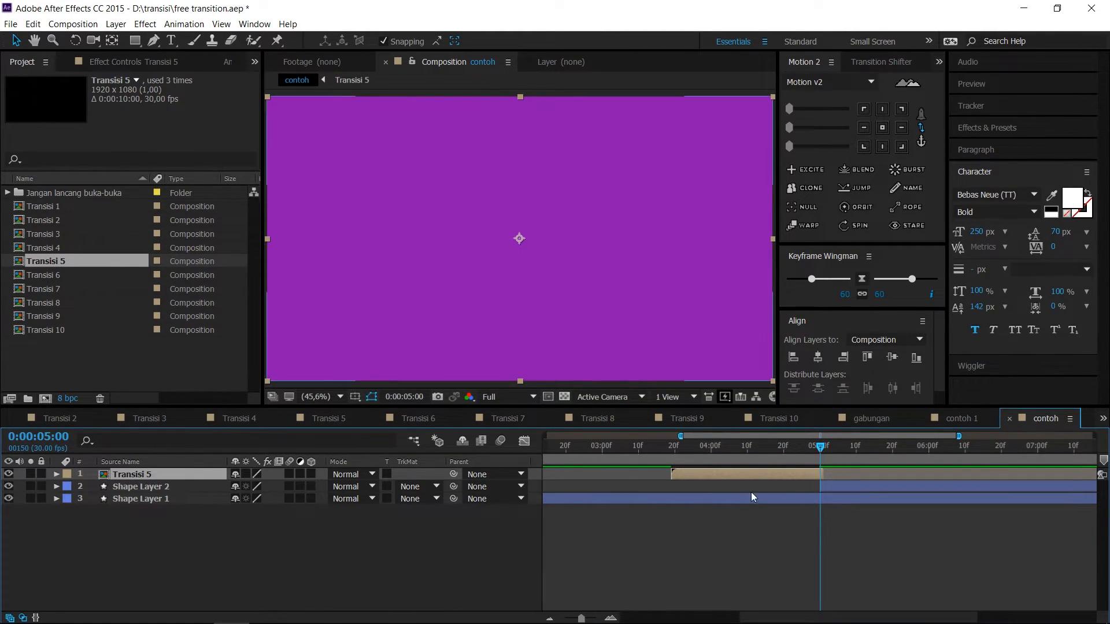
Step: Start the work area at 0:00:03:04 and preview the Transisi 5 transition in contoh
mouse_move(733, 457)
left_mouse_down()
mouse_move(747, 445)
mouse_move(715, 454)
left_mouse_up()
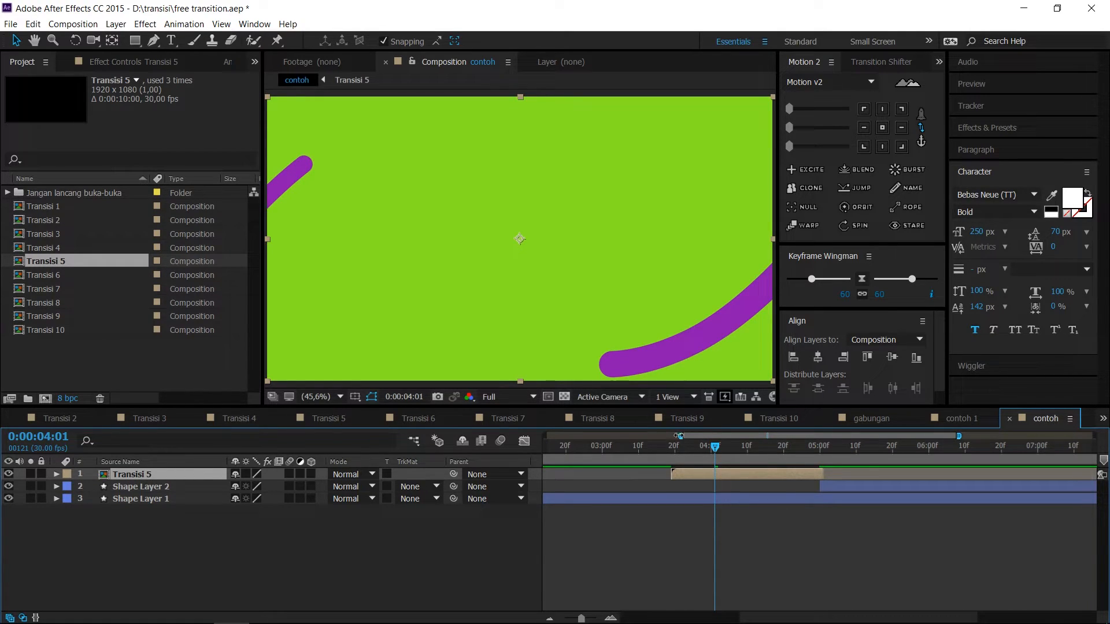
key("minus")
left_click_drag(959, 436, 1018, 443)
left_click(746, 445)
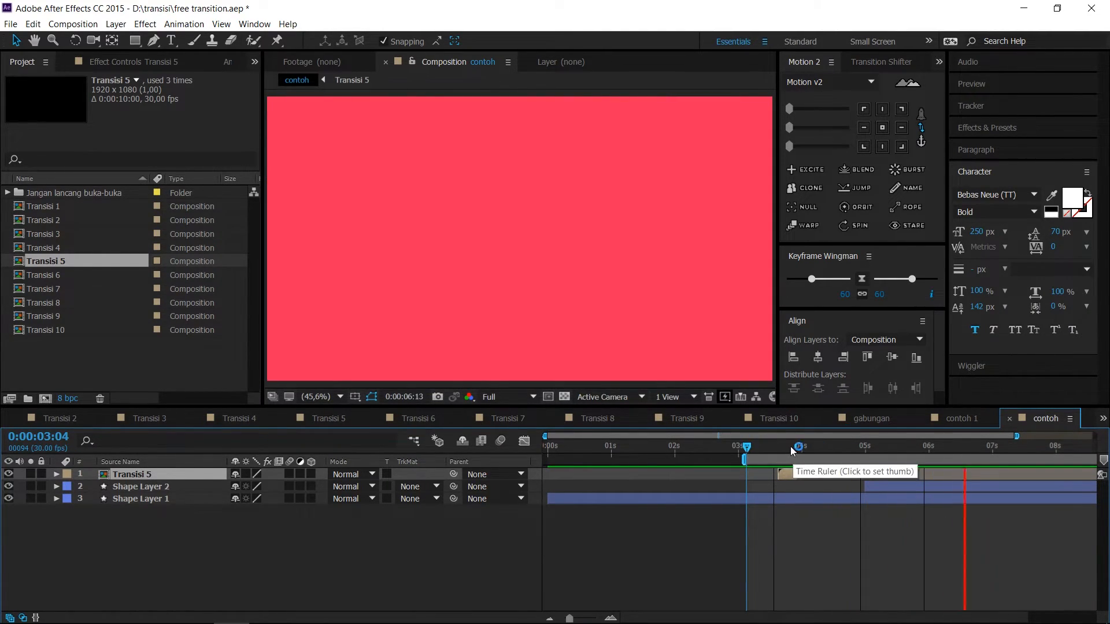
Step: Select Shape Layer 2 and scrub past the end of the transition to 0:00:05:22
left_click(857, 446)
left_click(908, 486)
left_click_drag(848, 449, 912, 450)
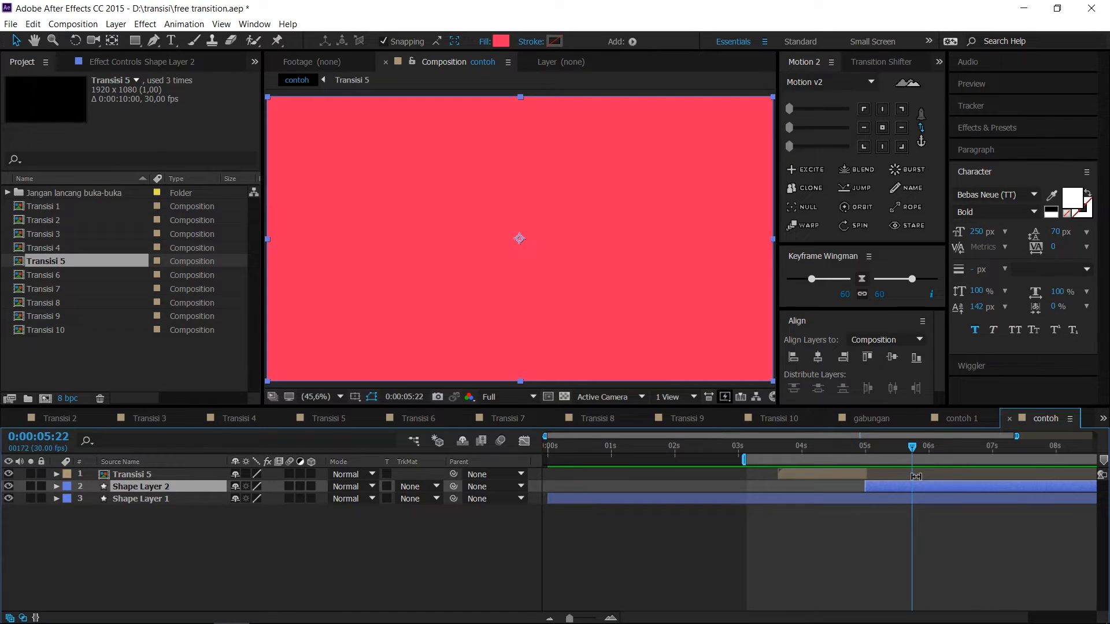
Step: Scrub contoh between the Transisi 5 transition and Shape Layer 2 to compare the transition's end colour with the background
left_click_drag(840, 451, 833, 452)
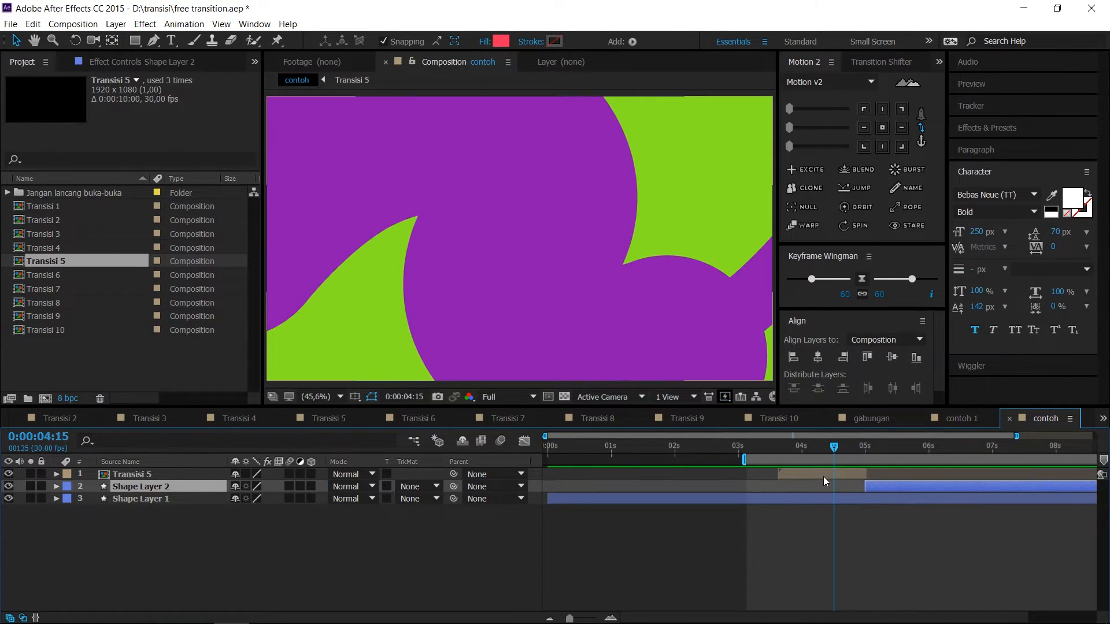
left_click(818, 474)
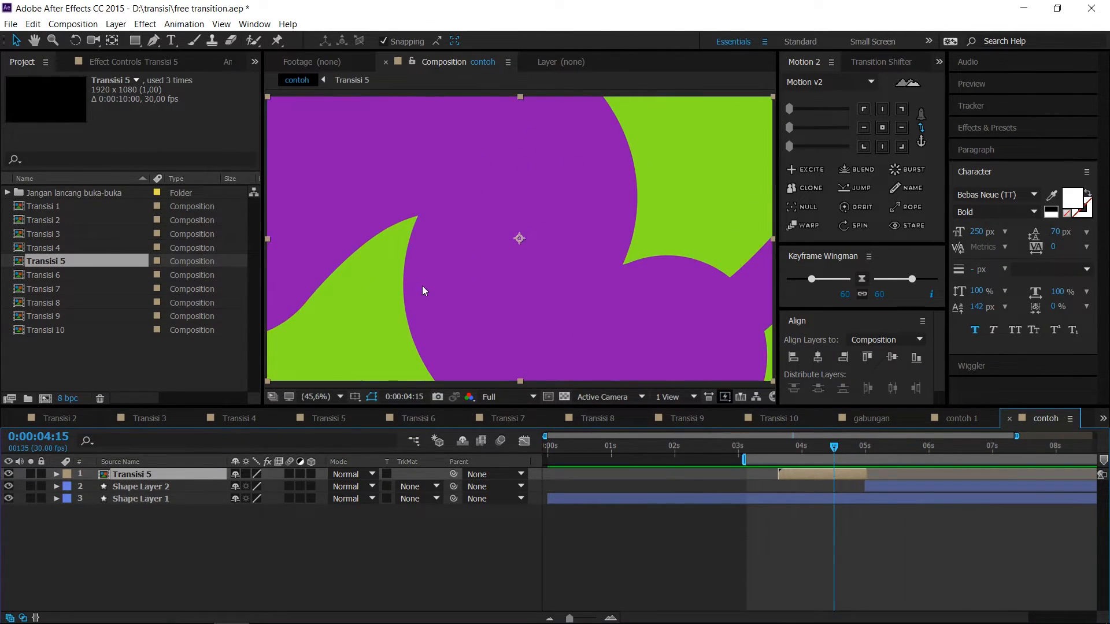
left_click(896, 488)
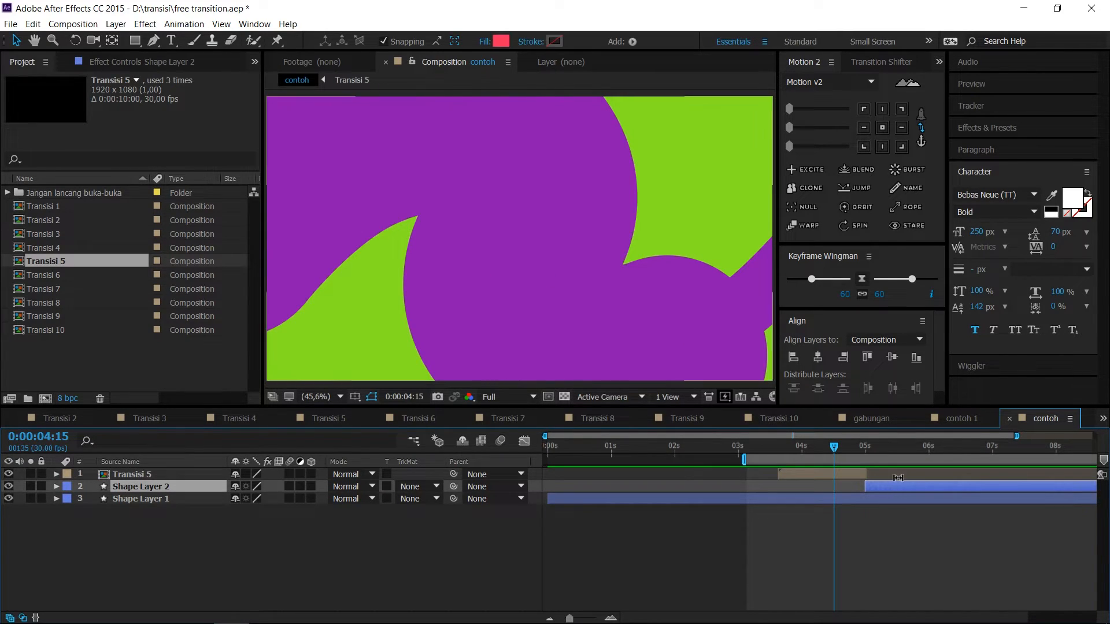
left_click(913, 447)
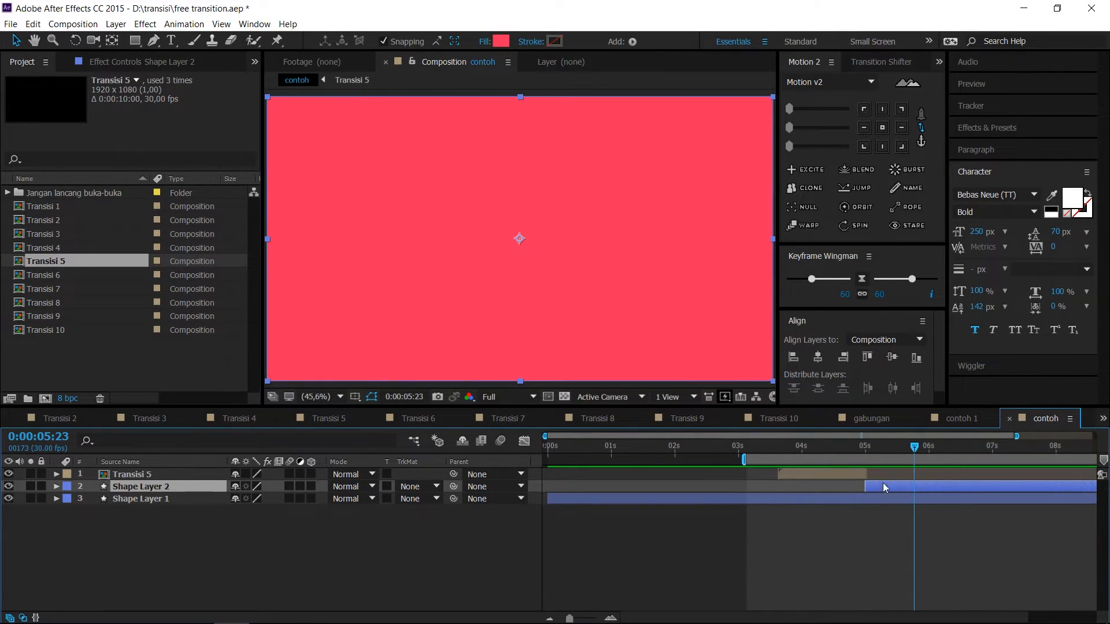
left_click(839, 448)
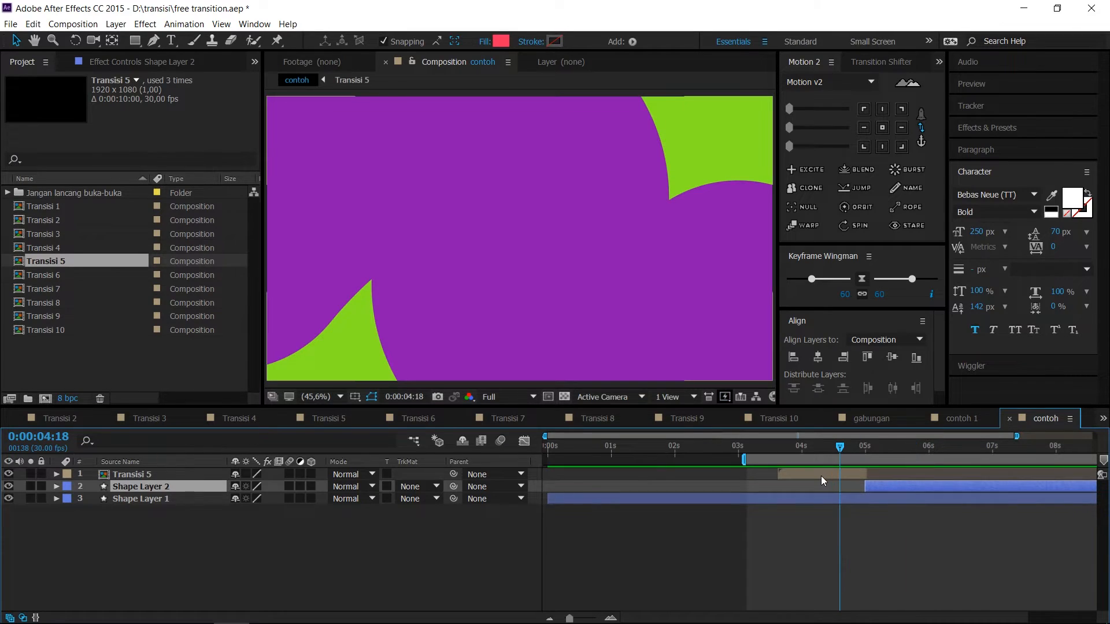
Step: Open the Transisi 5 composition, show its controller layer's Warna Atas and Warna Bawah colours, and return to contoh
left_click(821, 474)
double_click(125, 474)
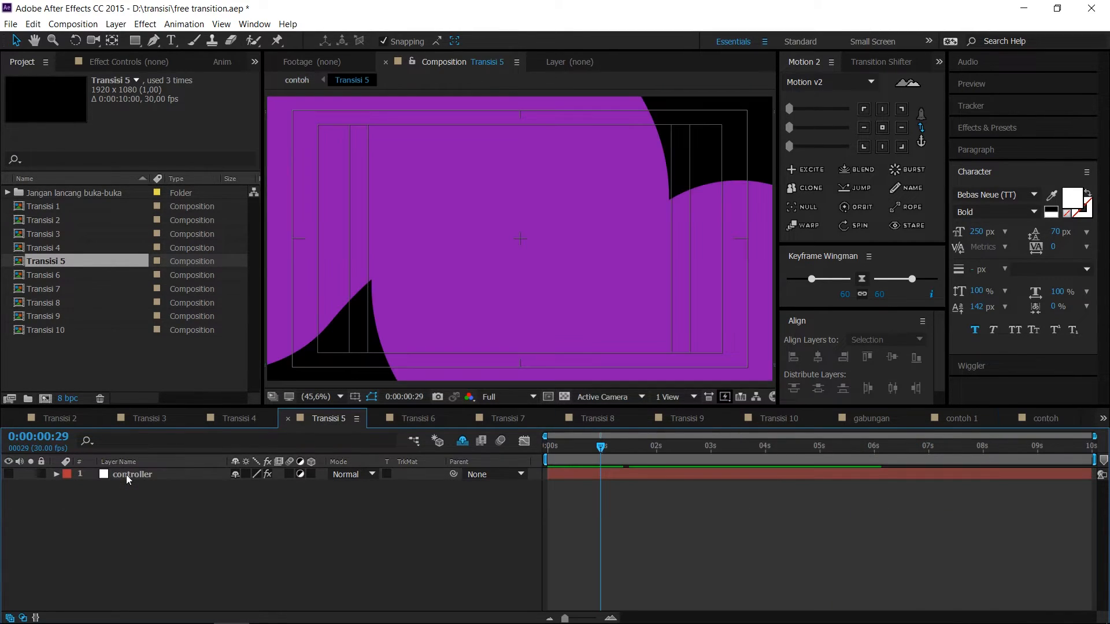
left_click(139, 473)
key("F3")
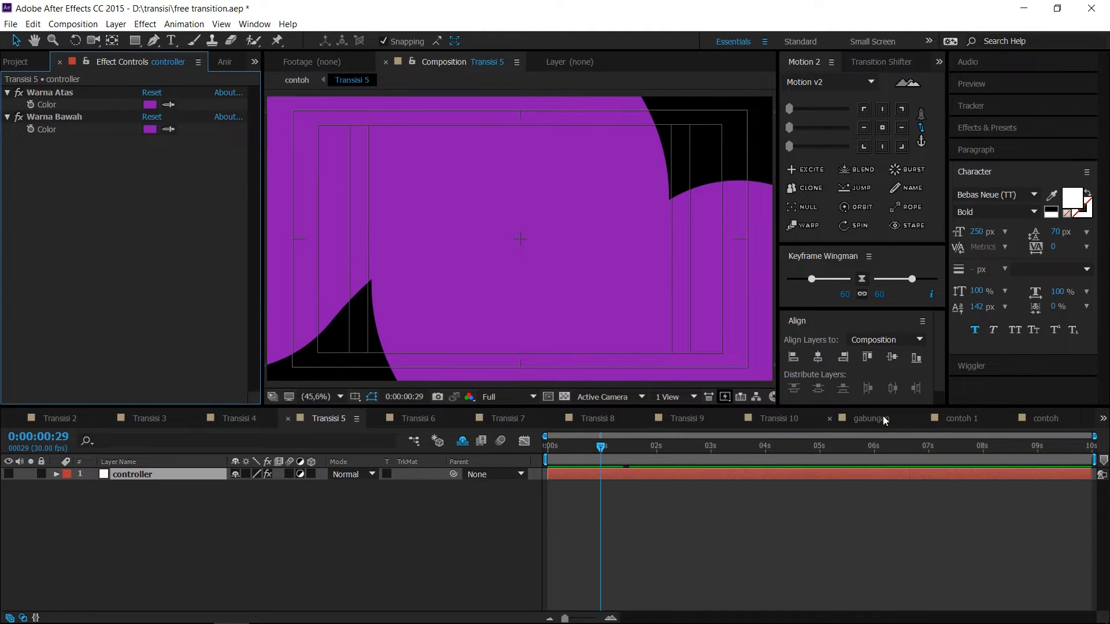
left_click(1035, 423)
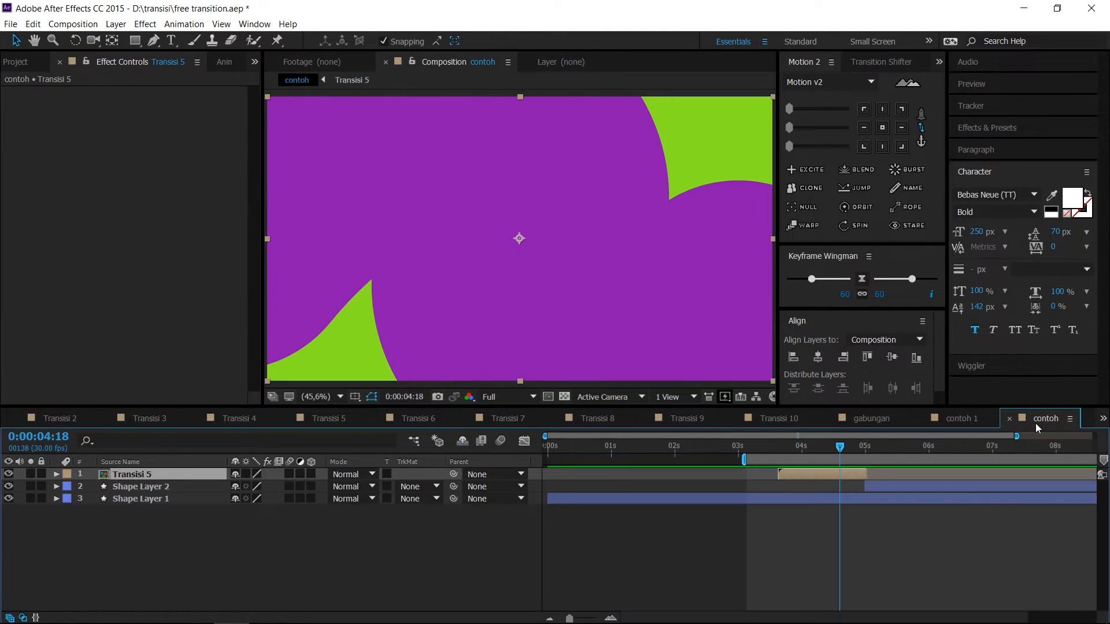
Step: Set Shape Layer 2's fill to the purple sampled from the Transisi 5 transition and preview the result
left_click(917, 450)
left_click_drag(916, 450, 924, 449)
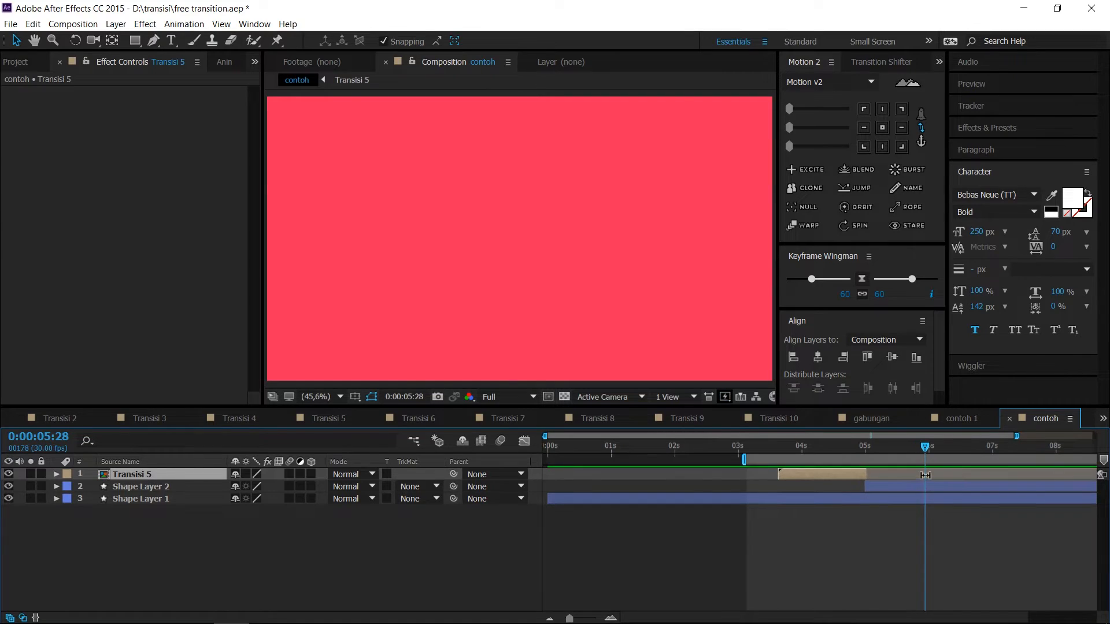
left_click(912, 486)
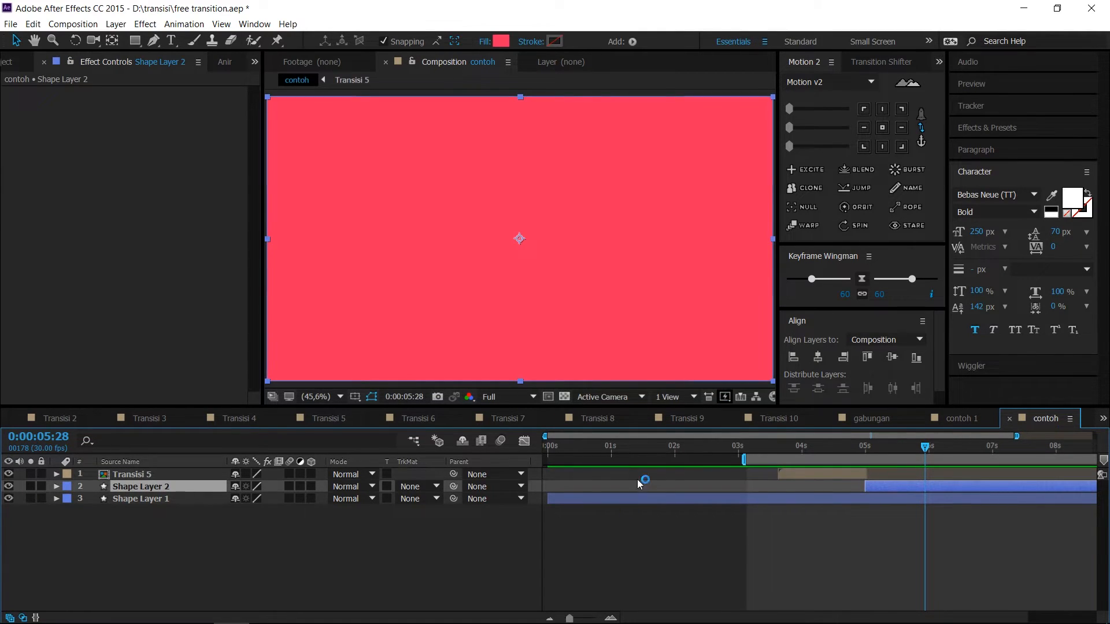
mouse_move(826, 445)
left_mouse_down()
mouse_move(812, 445)
mouse_move(825, 445)
left_mouse_up()
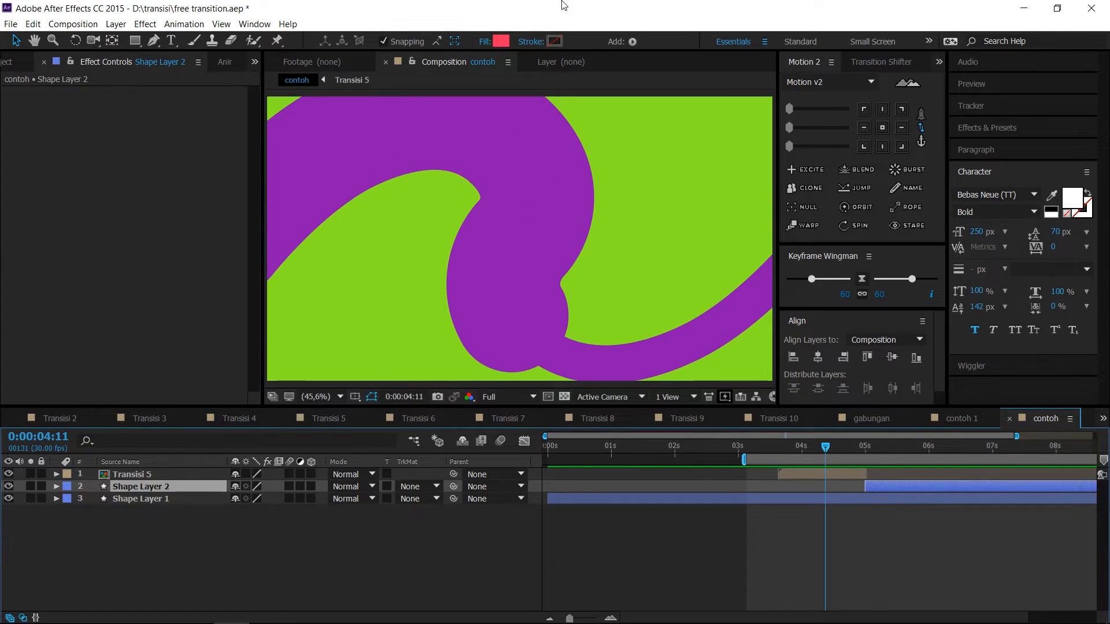
left_click(501, 41)
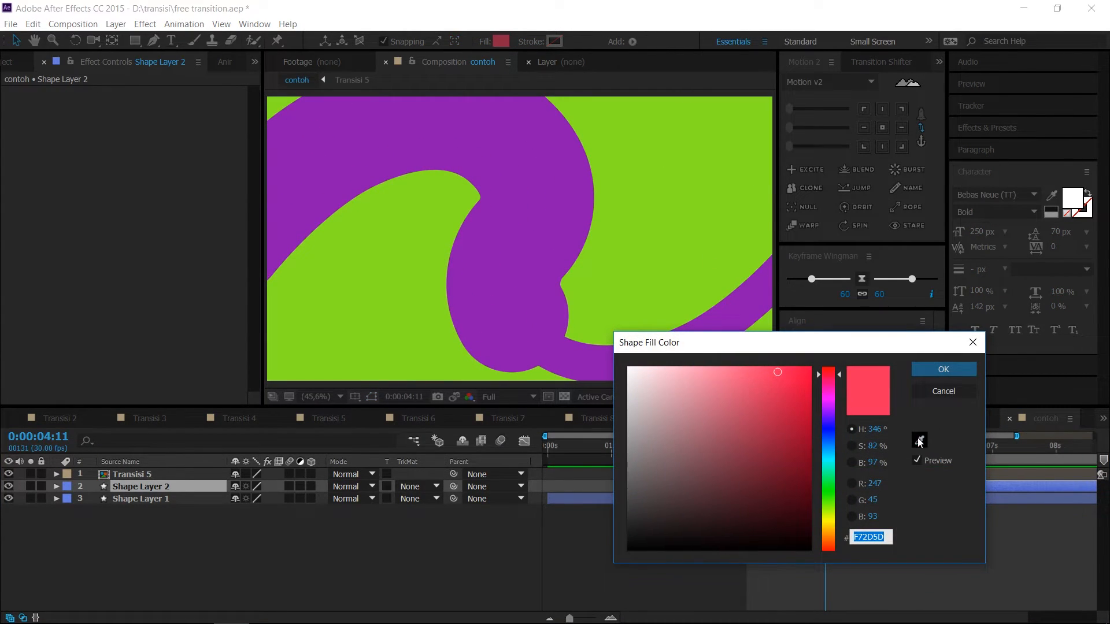
left_click(920, 442)
left_click(577, 206)
left_click(959, 369)
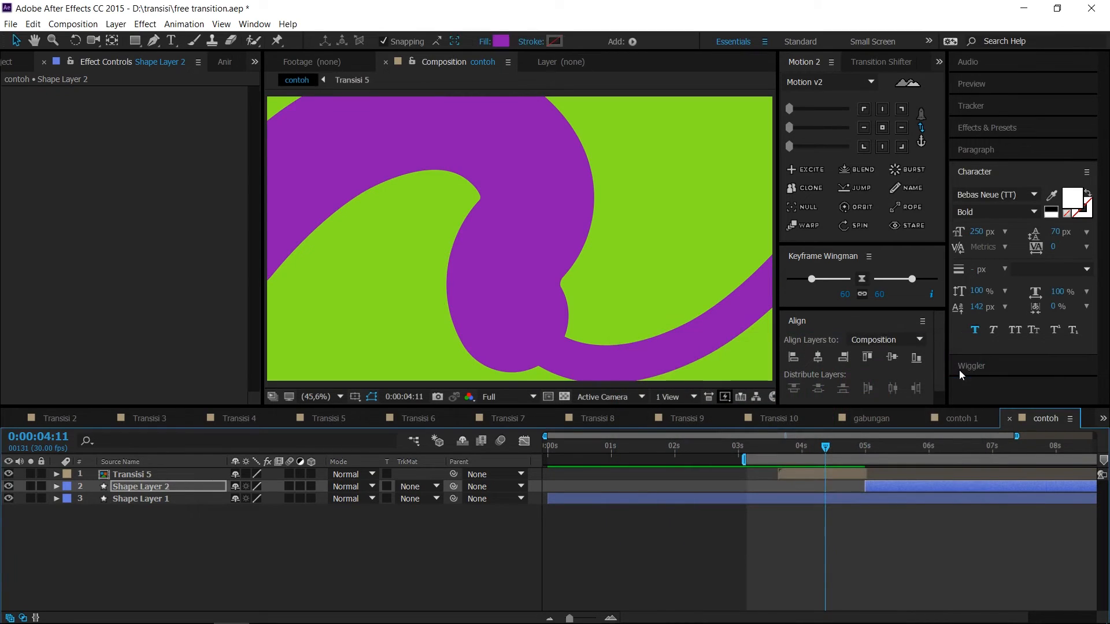
key("space")
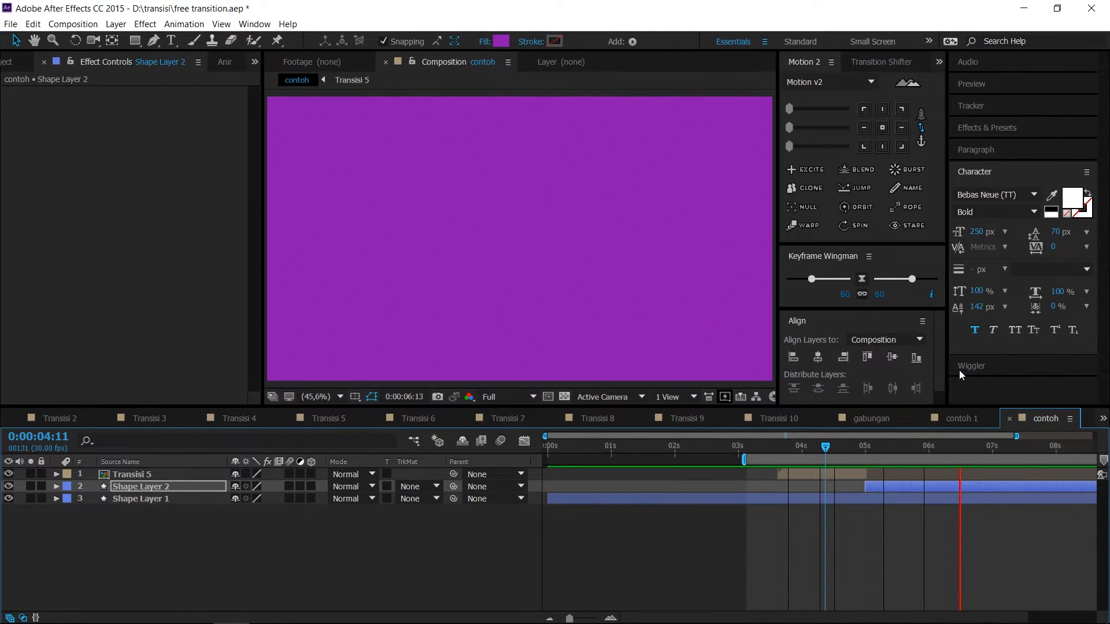
key("space")
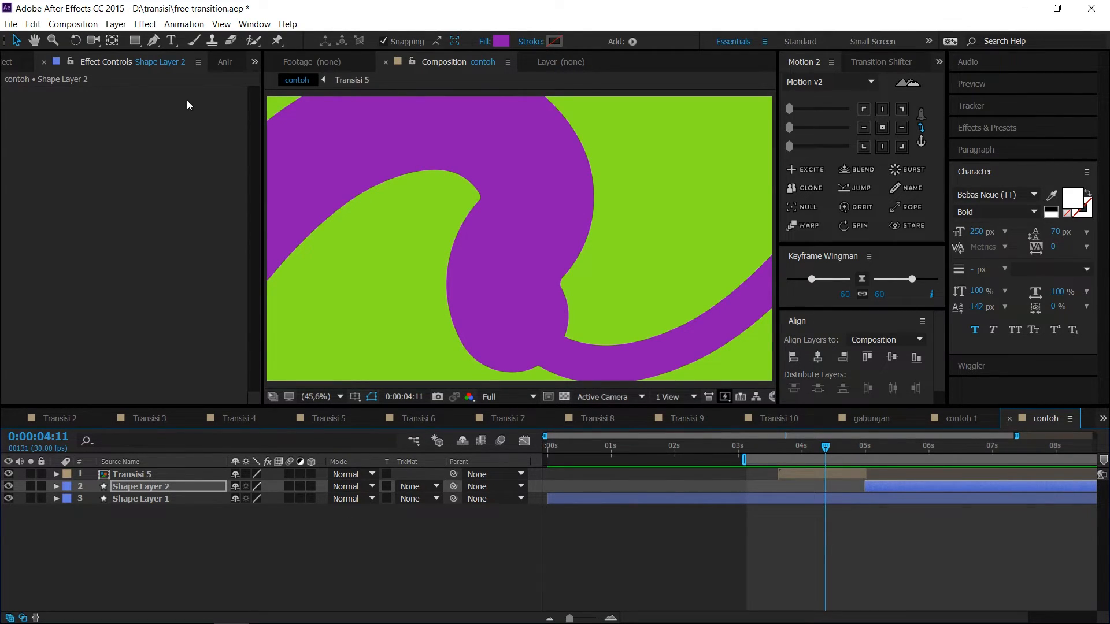
Step: Add a text layer reading "pemuda setempat" to contoh and place it above the Transisi 5 layer
left_click(171, 40)
left_click(367, 231)
type("pemuda setempat")
left_click(16, 40)
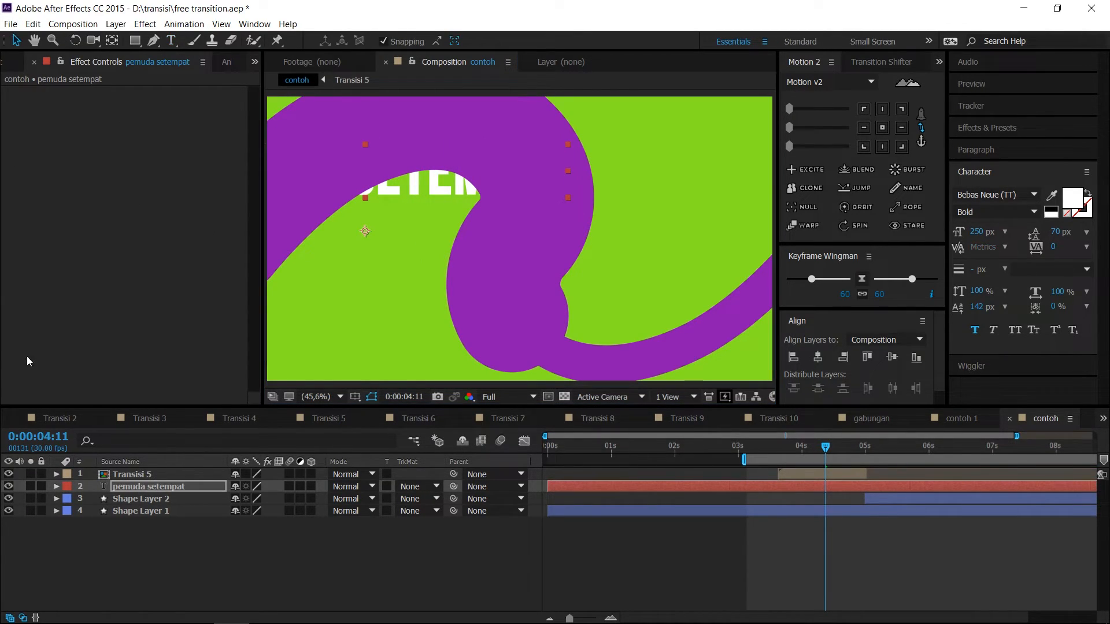
left_click_drag(173, 489, 150, 472)
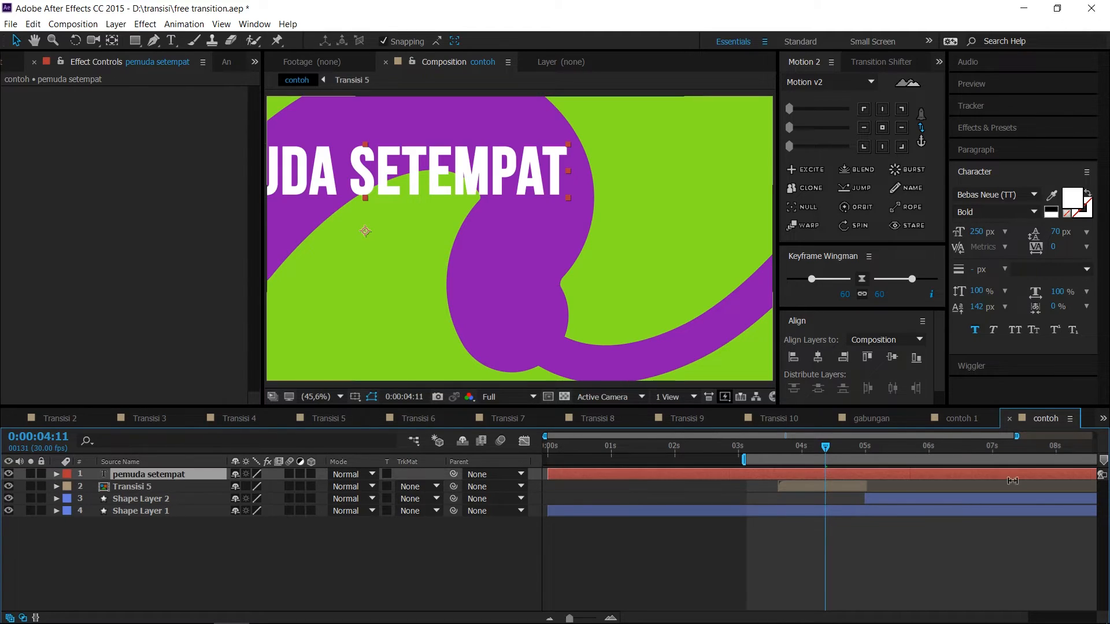
Step: Centre the pemuda setempat text's anchor point and position in the composition, and trim the layer's start to 0:00:03:19
mouse_move(802, 448)
left_mouse_down()
mouse_move(819, 448)
mouse_move(811, 435)
left_mouse_up()
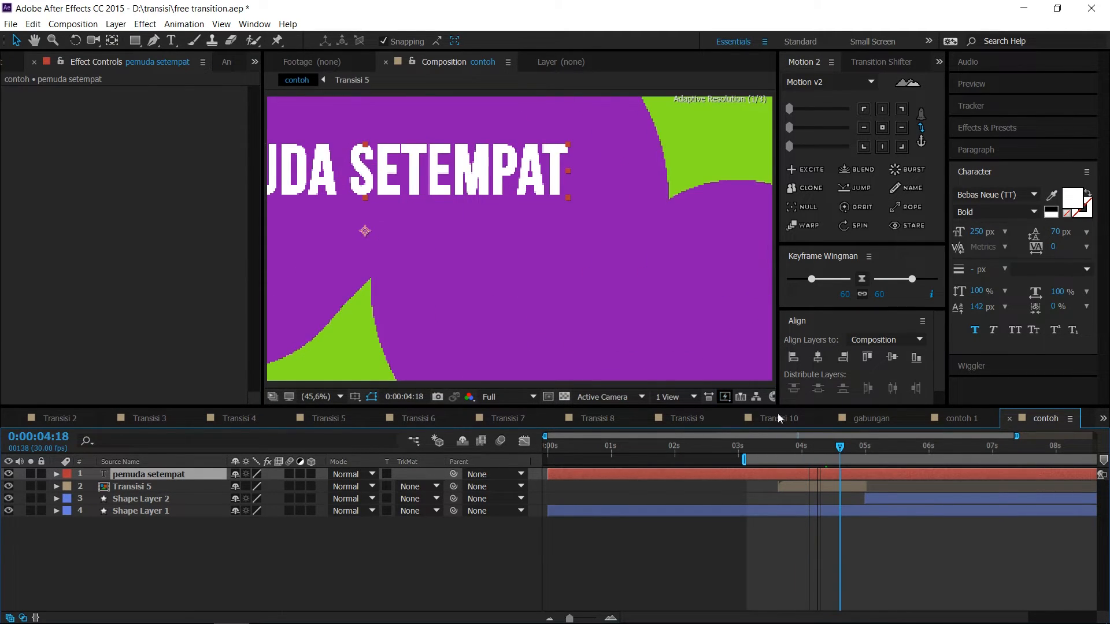
left_click(881, 128)
left_click(817, 356)
left_click(892, 357)
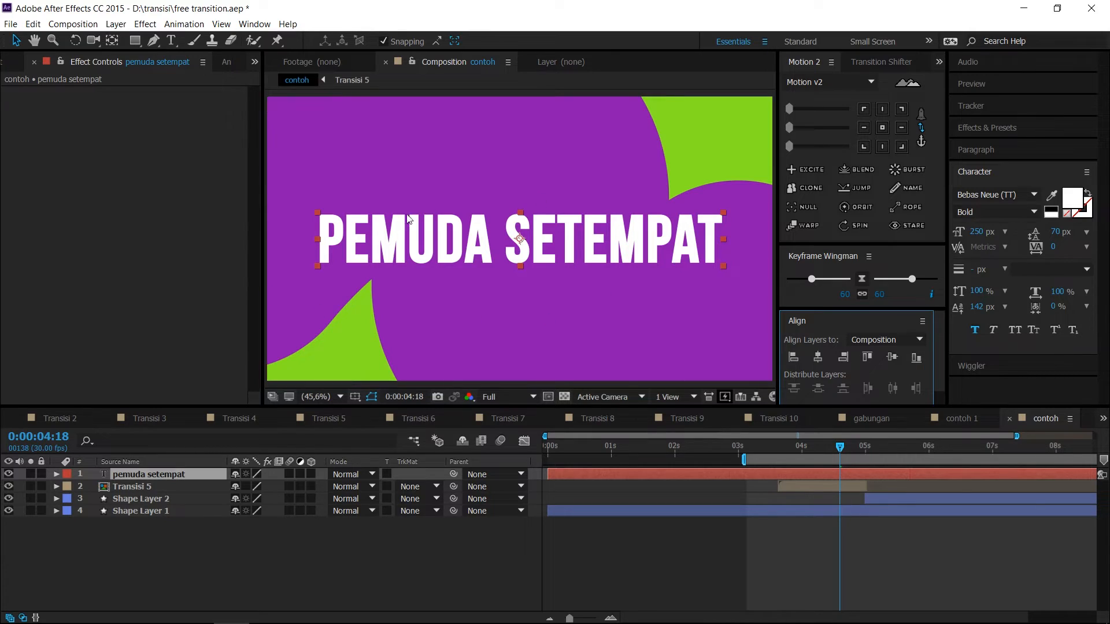
left_click_drag(841, 452, 777, 453)
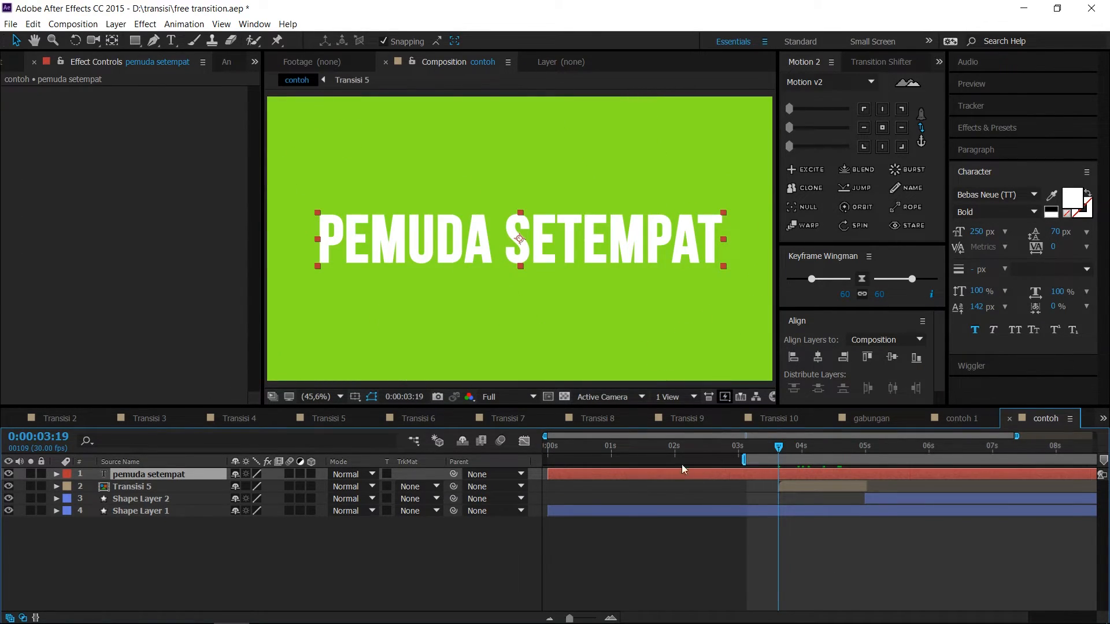
left_click_drag(548, 474, 779, 471)
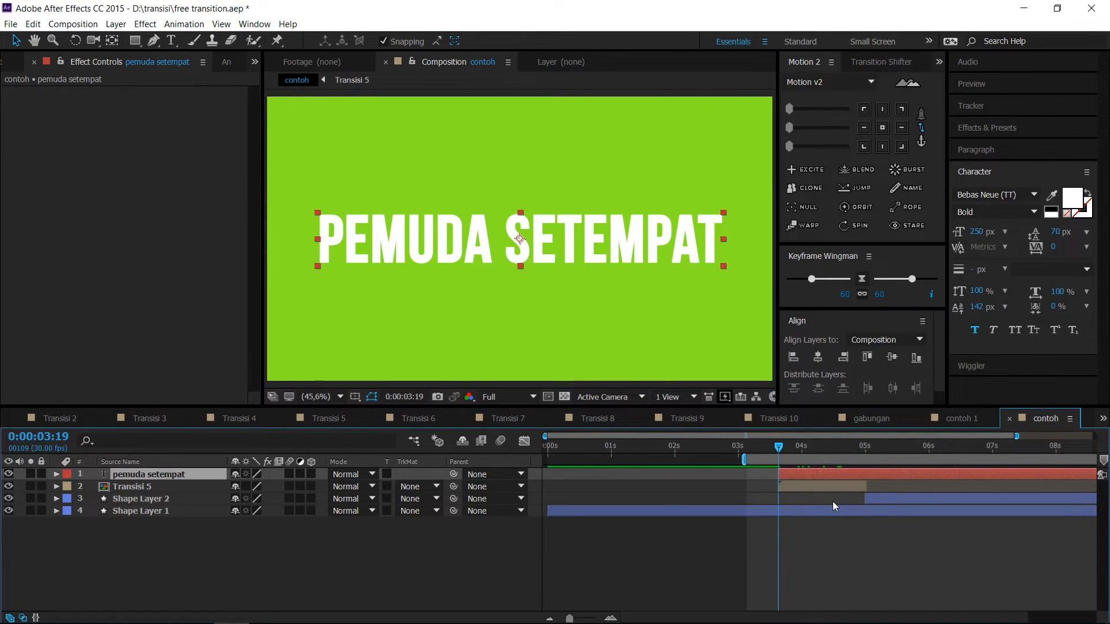
Step: Duplicate the Transisi 5 layer and move the copy above the pemuda setempat text layer
left_click(131, 489)
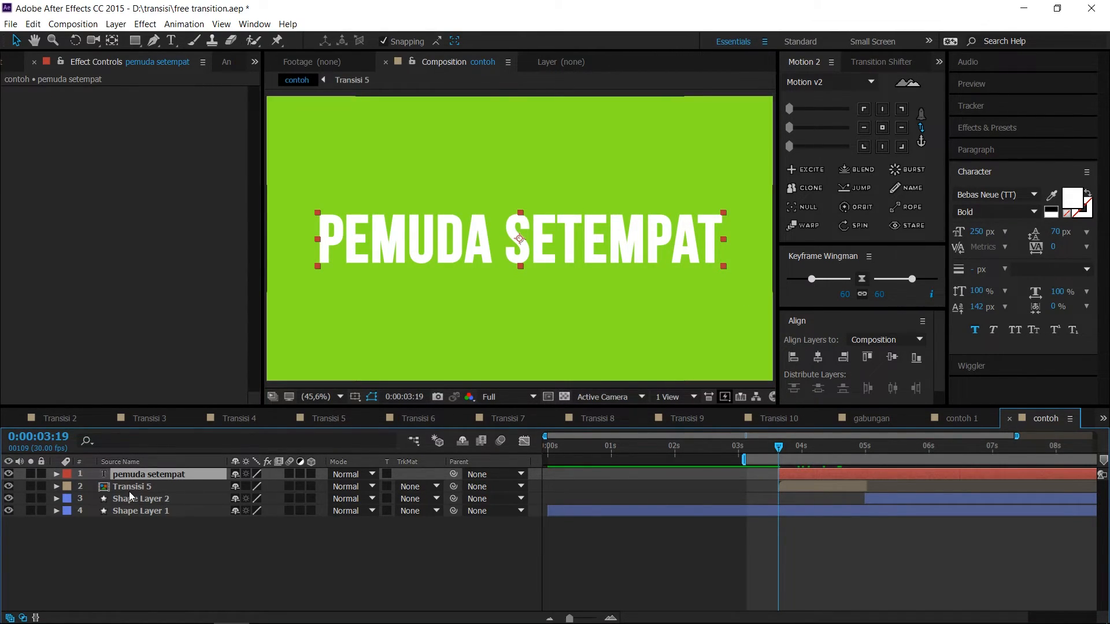
key("ctrl+d")
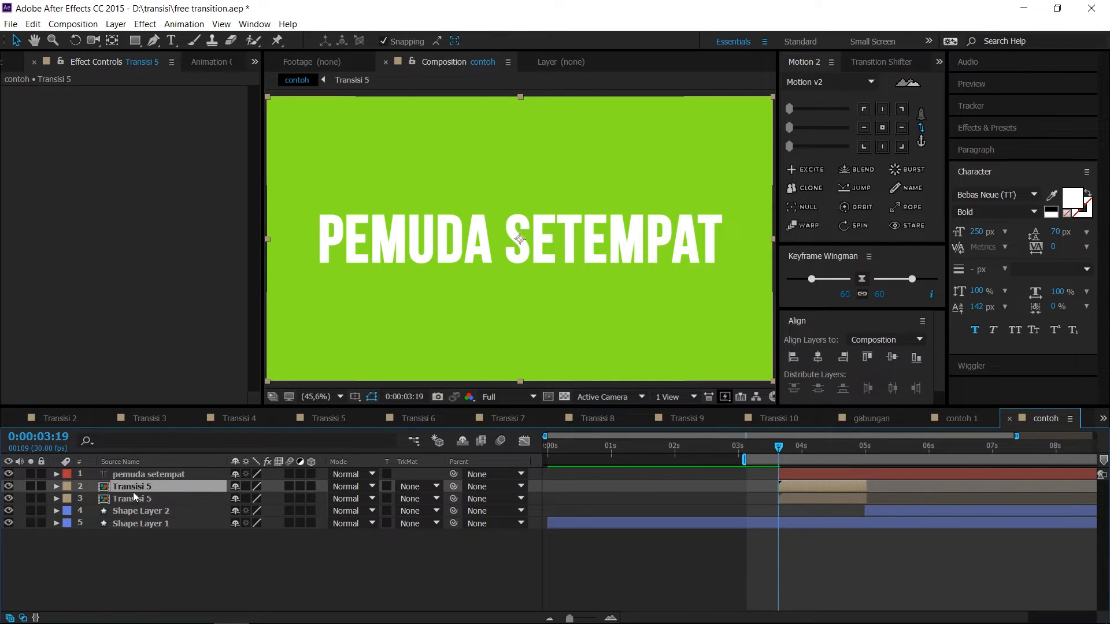
left_click_drag(138, 486, 116, 470)
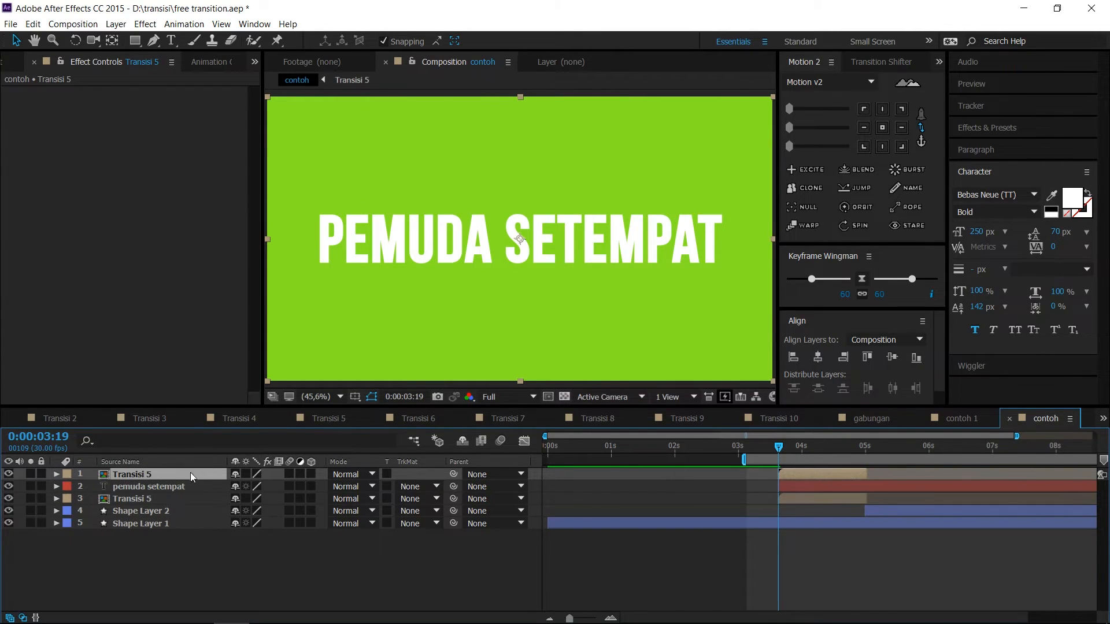
Step: Set the pemuda setempat layer's track matte to Alpha Matte "Transisi 5" and scrub through the text reveal
left_click(134, 487)
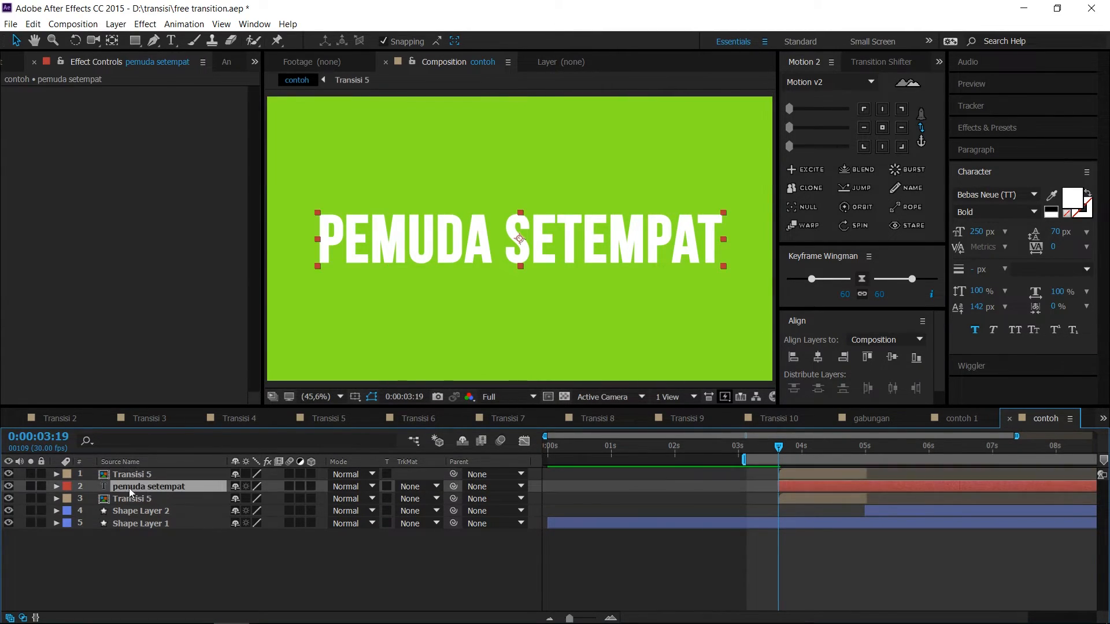
left_click(417, 486)
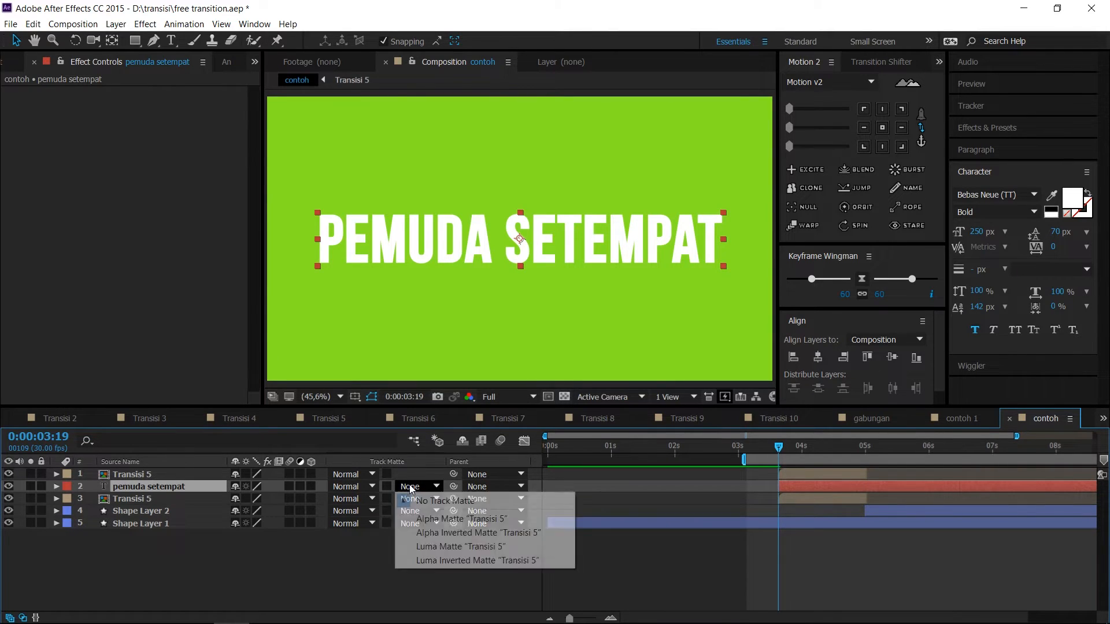
left_click(442, 519)
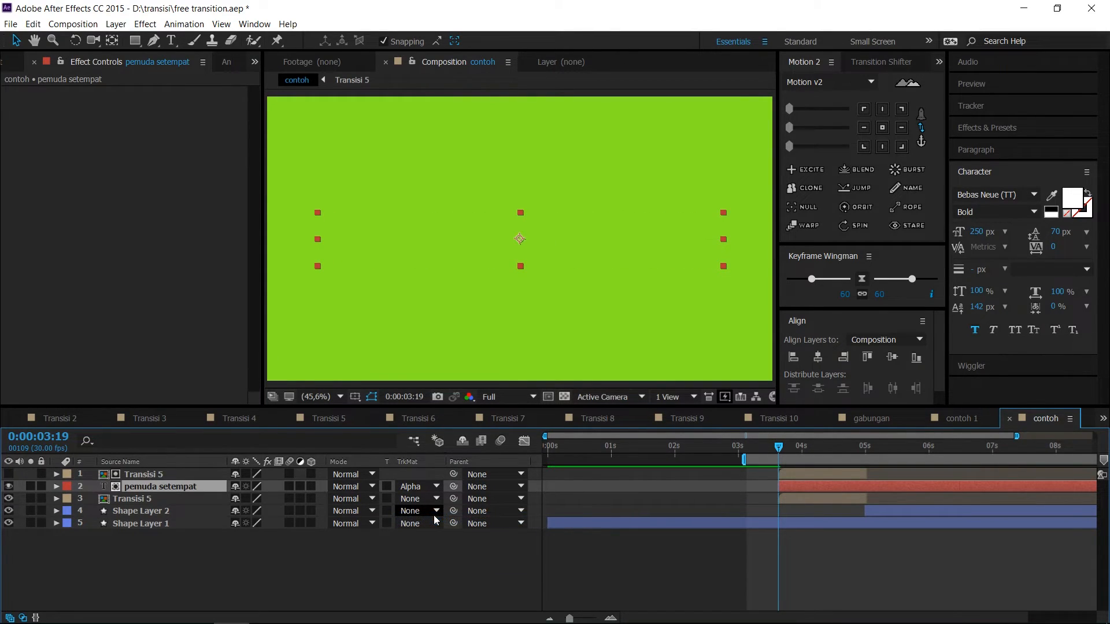
left_click_drag(778, 447, 862, 453)
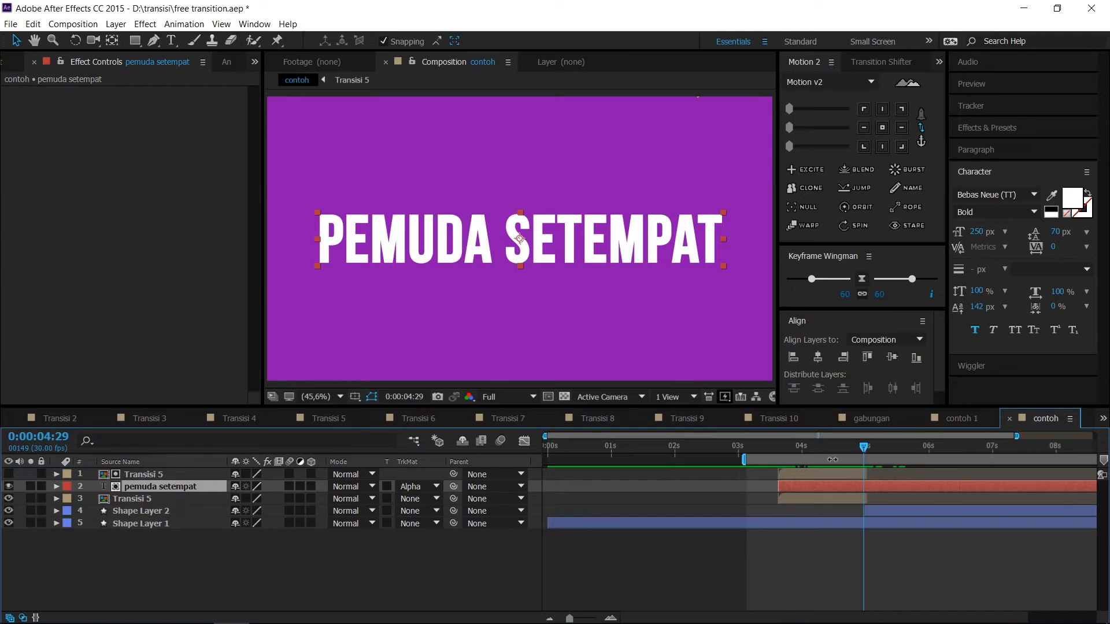
left_click(853, 475)
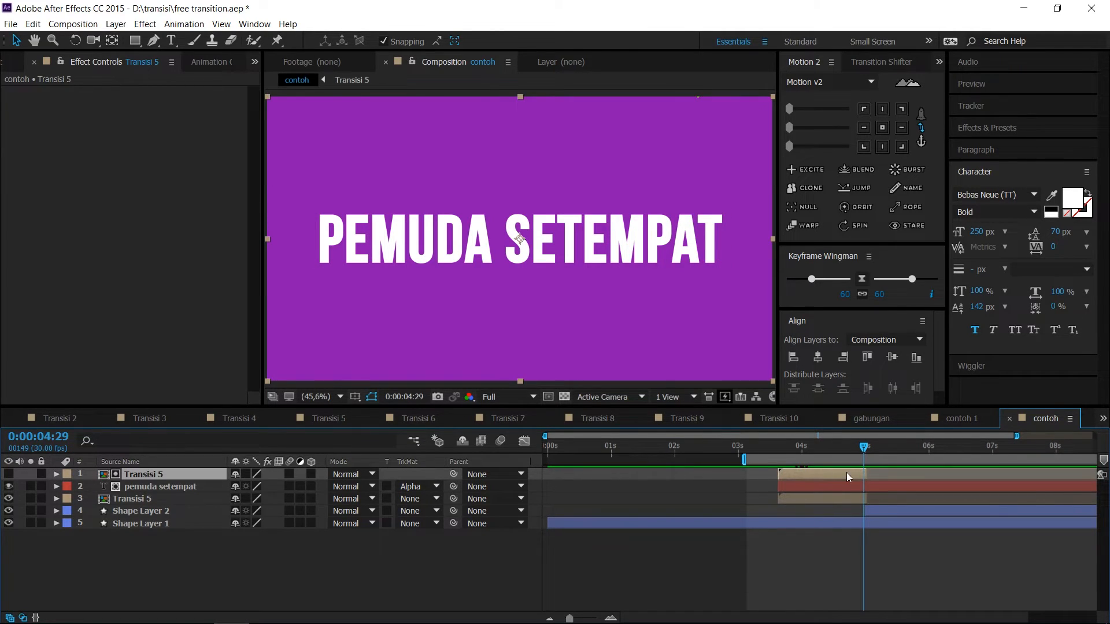
left_click_drag(871, 445, 835, 450)
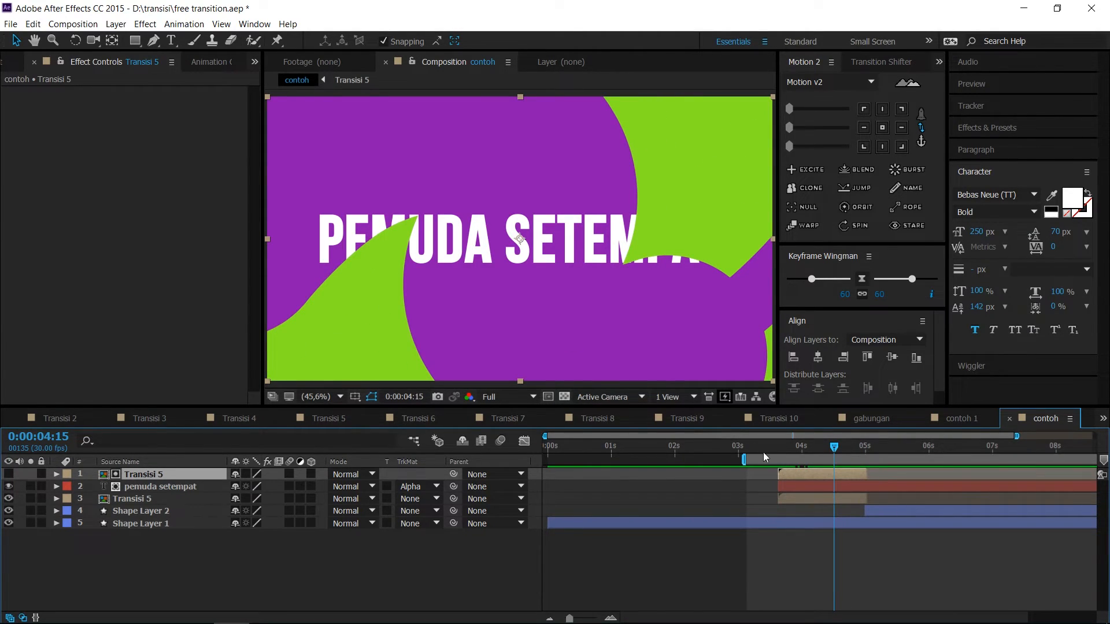
Step: Duplicate the pemuda setempat layer as an unmatted top layer, trim the copy's start to 0:00:05:00, and preview the composition
left_click(167, 492)
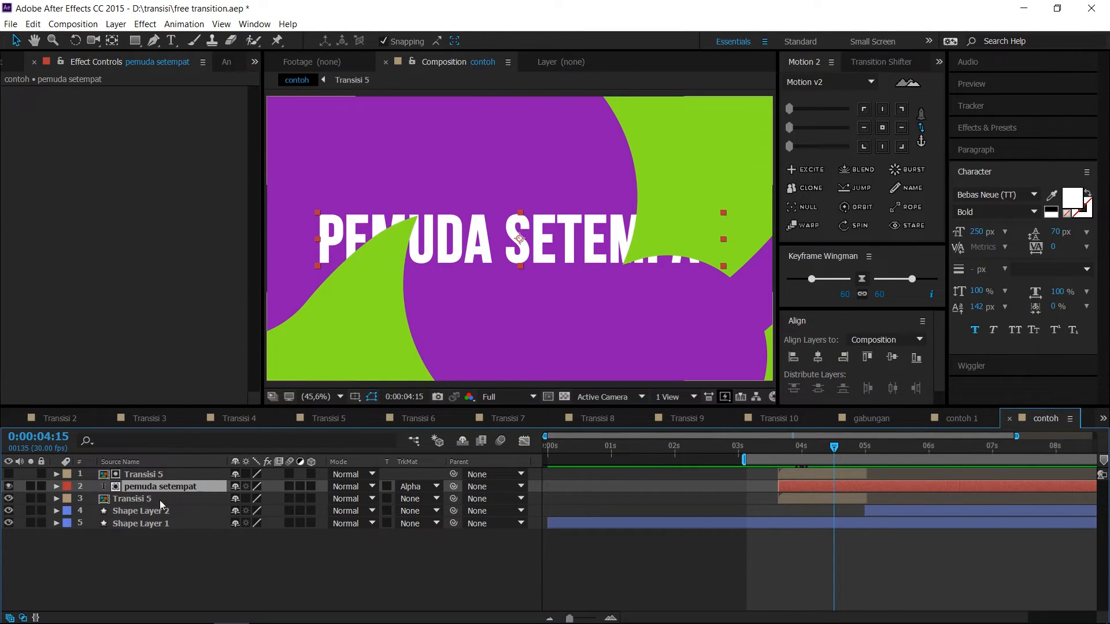
key("ctrl+d")
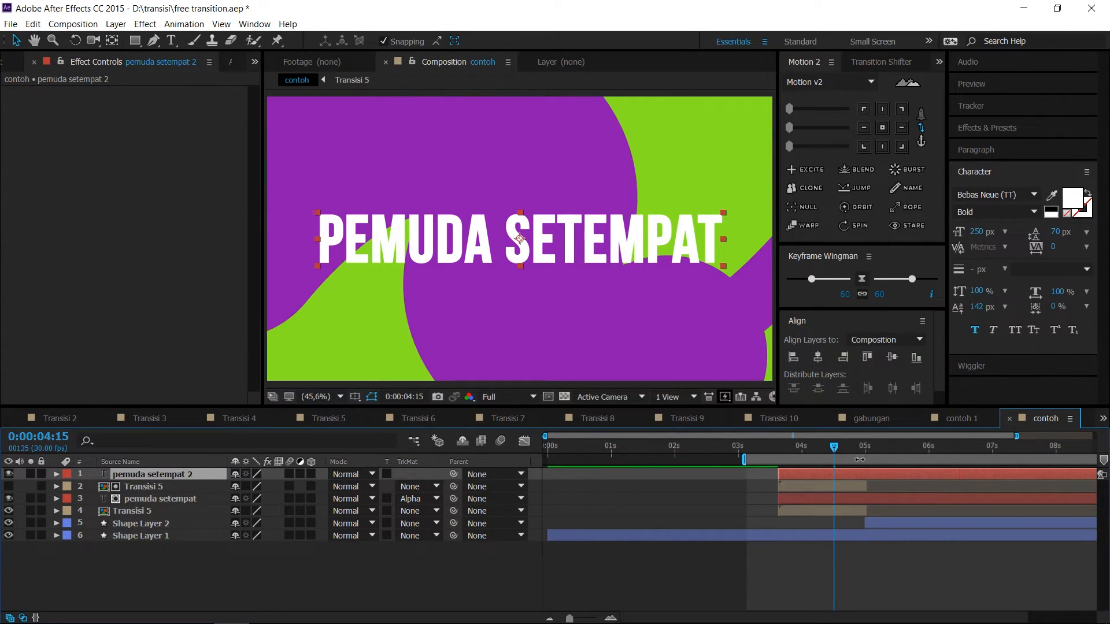
left_click_drag(859, 452, 869, 452)
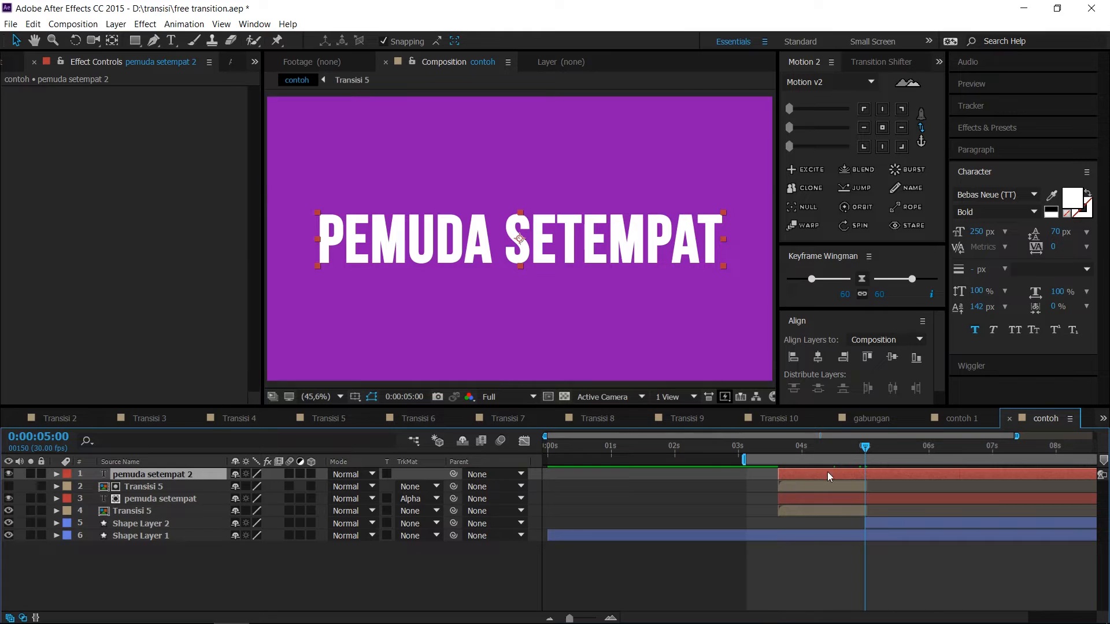
left_click_drag(783, 477, 882, 453)
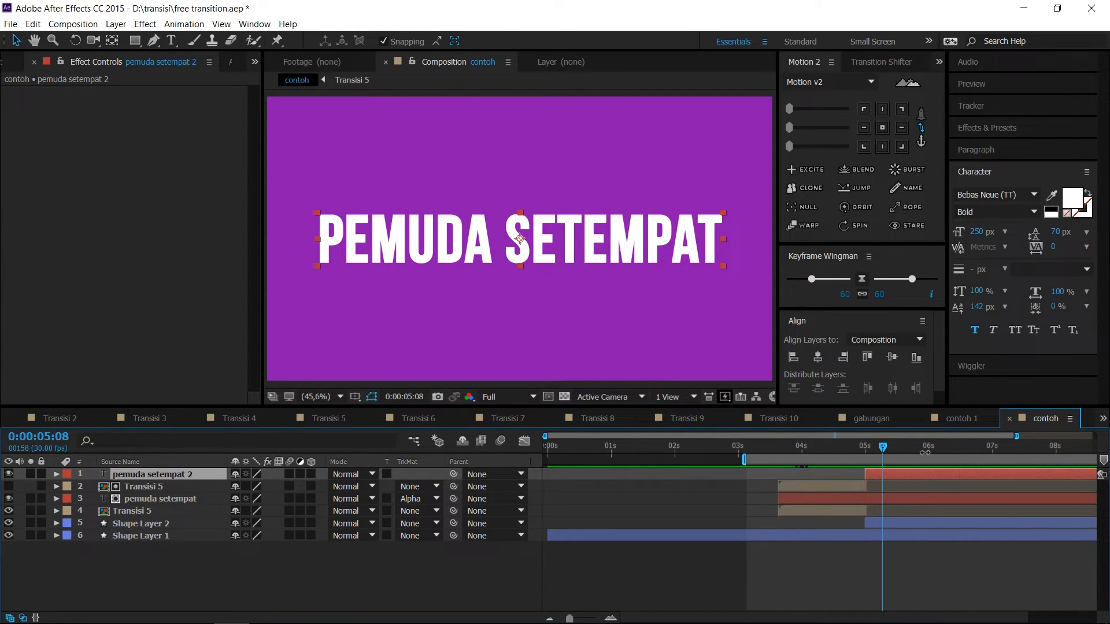
key("space")
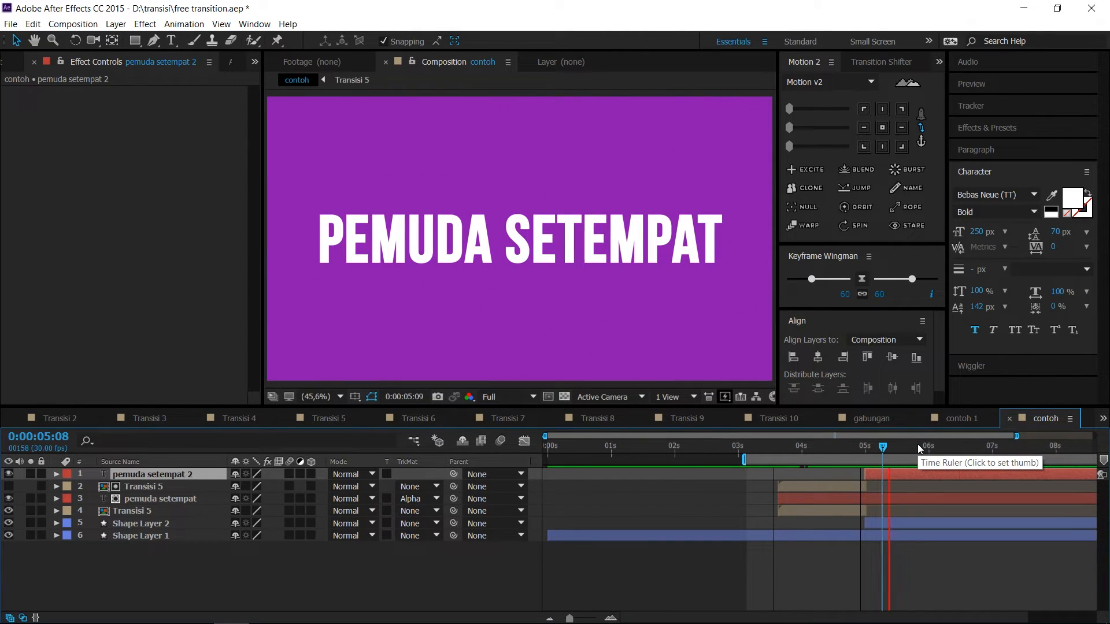
Step: Stop the preview, switch to the contoh 1 composition and scrub between its two image layers around the cut
key("space")
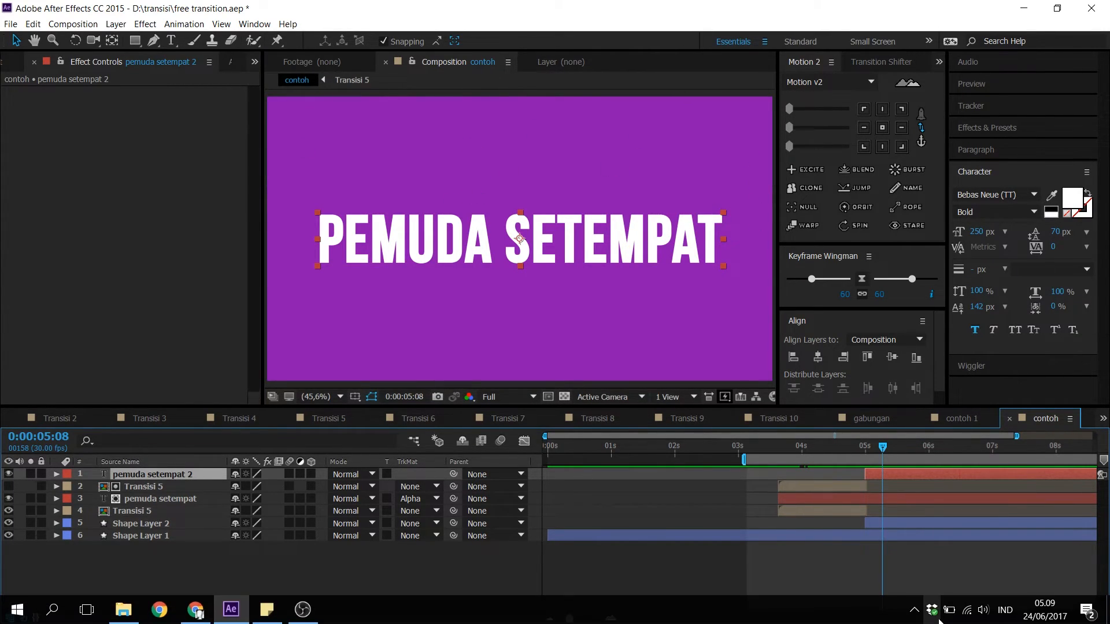
left_click(956, 416)
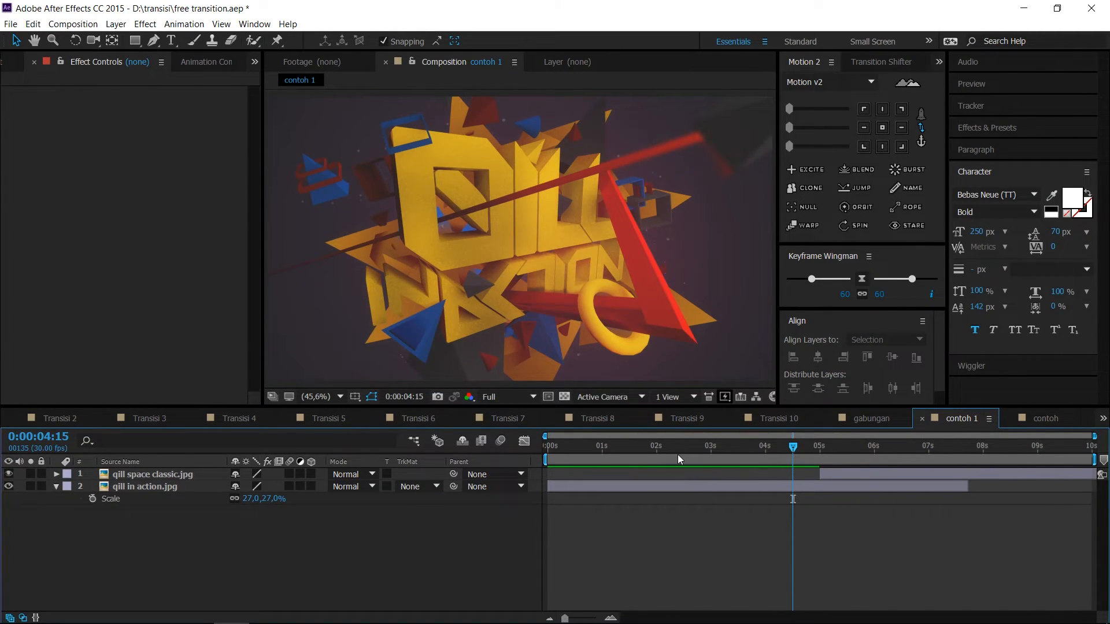
left_click_drag(678, 454, 858, 451)
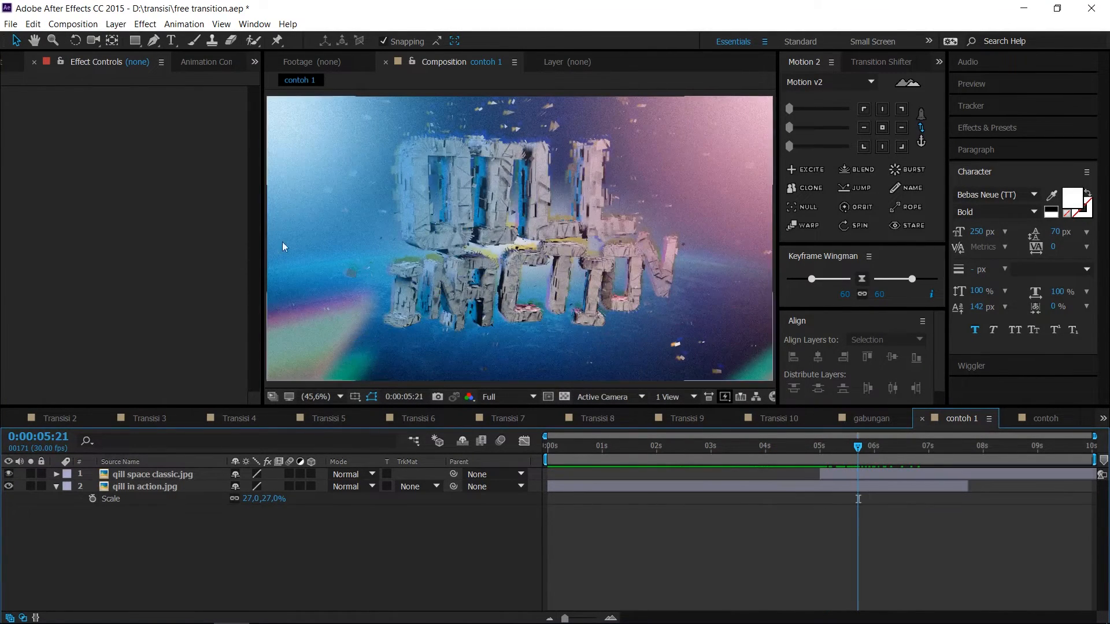
left_click(750, 448)
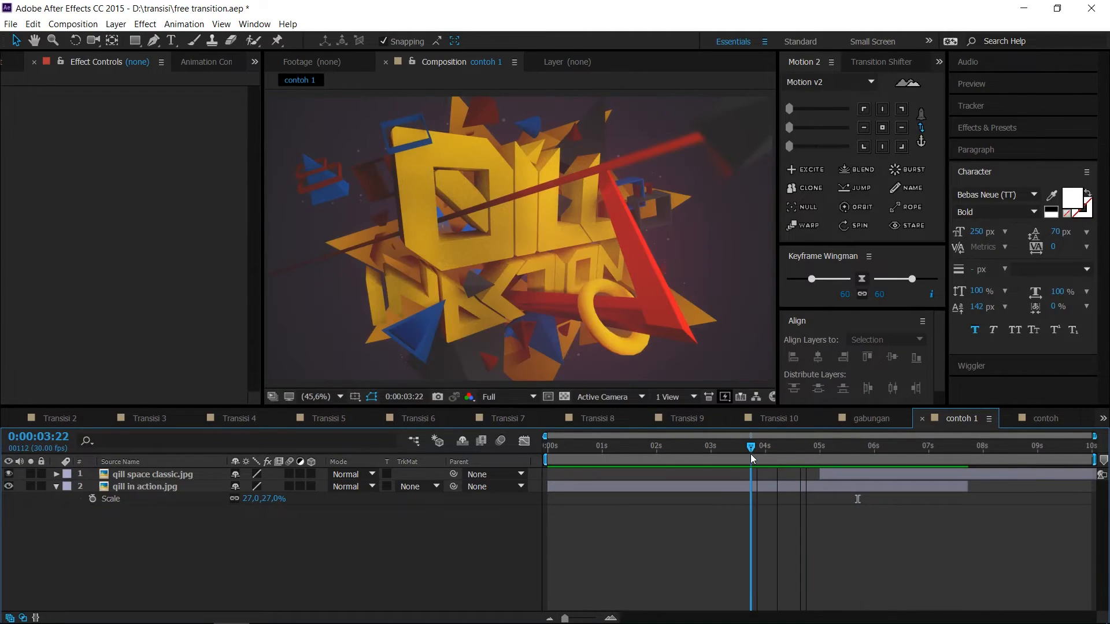
left_click(846, 447)
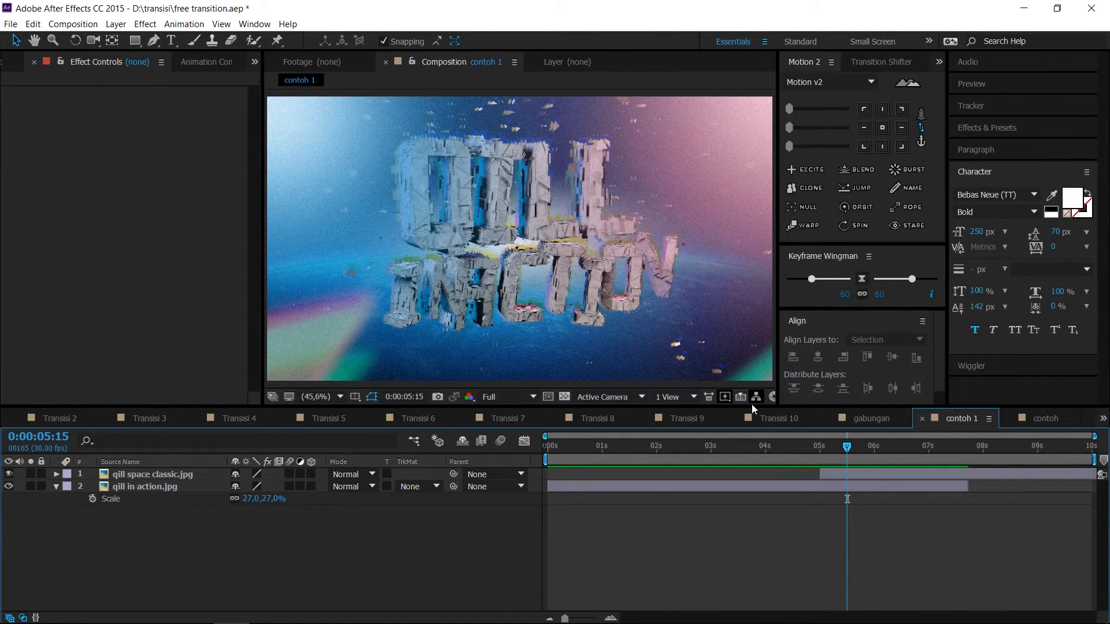
left_click(752, 447)
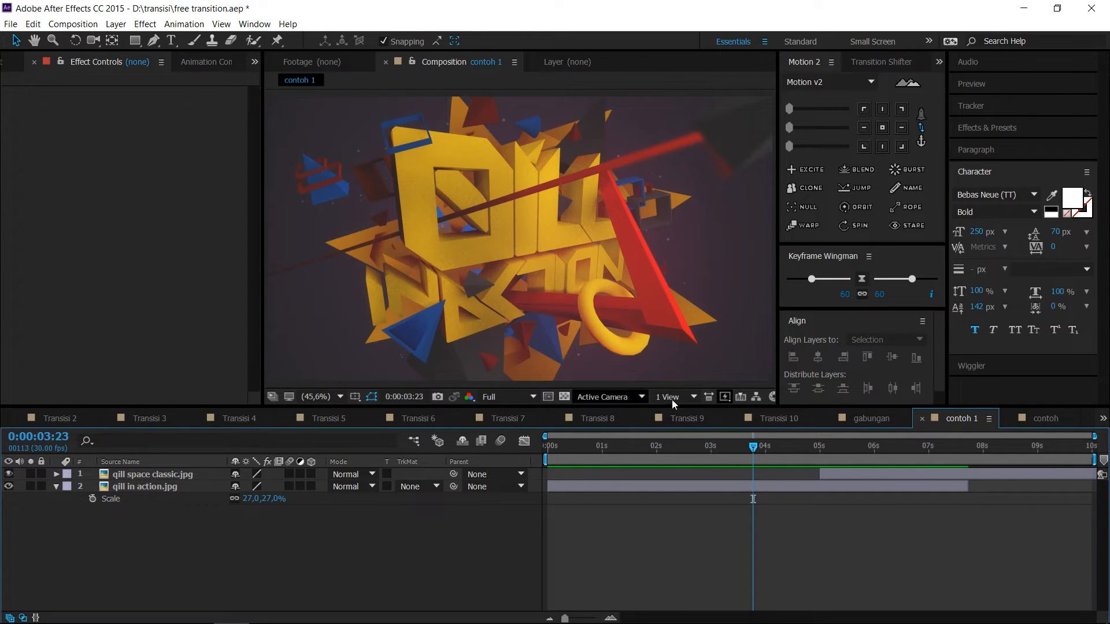
Step: Add the Transisi 7 composition as the top layer of contoh 1 and shift it to start at about 0:00:03:06
left_click(3, 65)
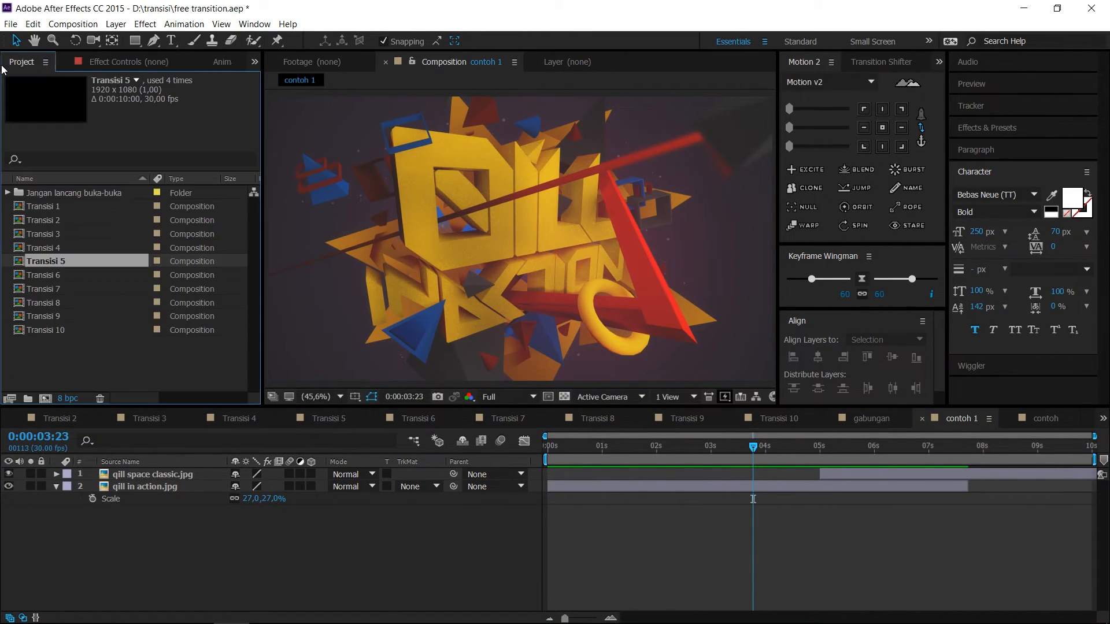
left_click(77, 362)
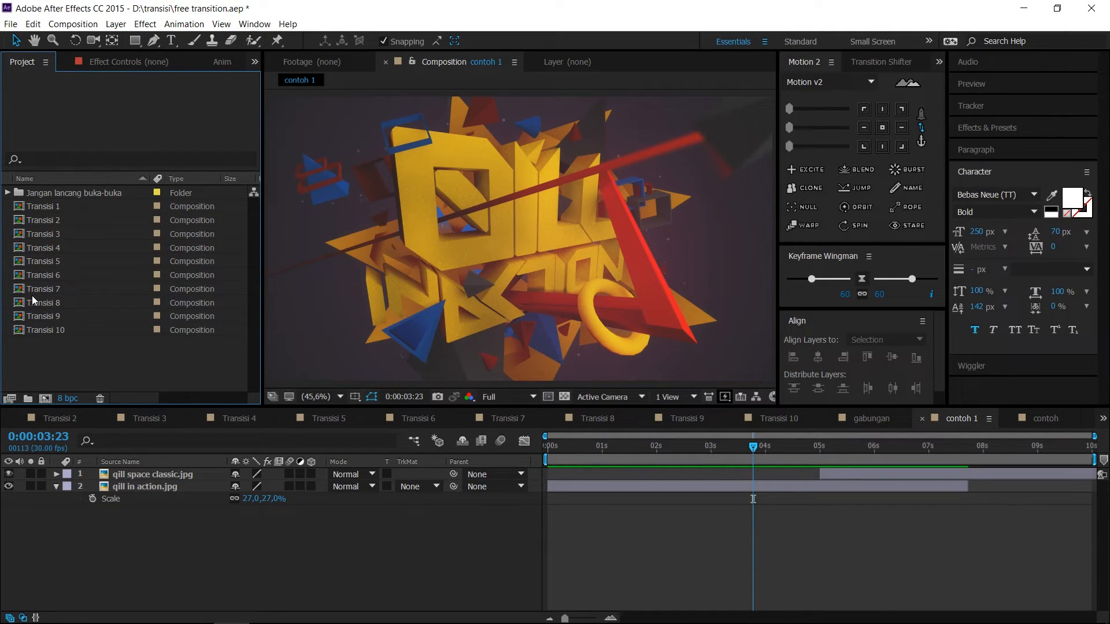
left_click(47, 290)
left_click_drag(76, 444, 86, 471)
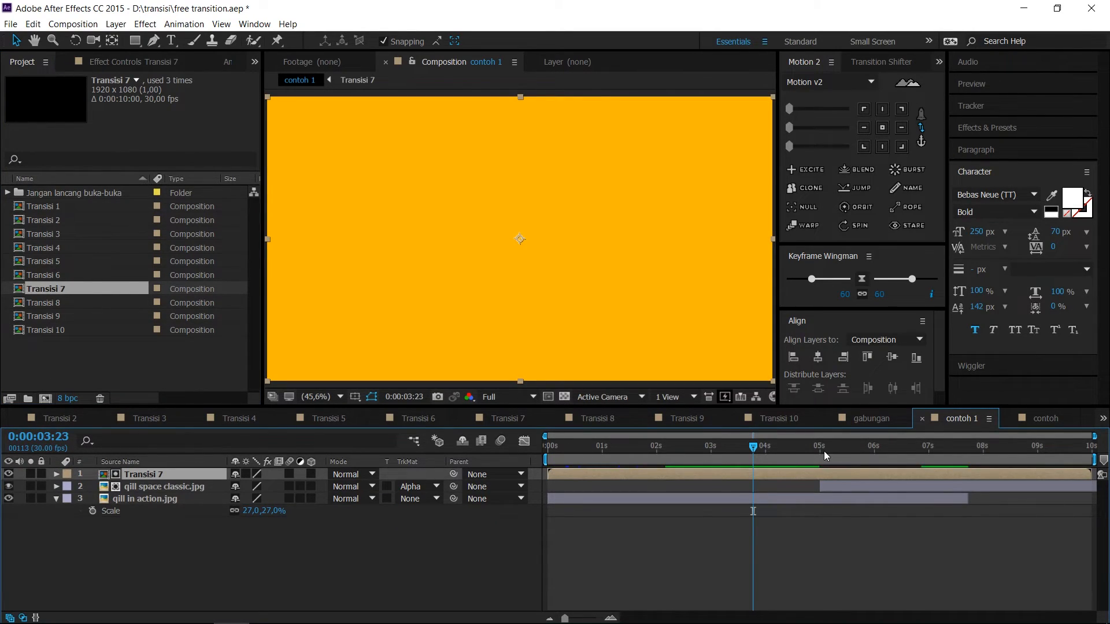
left_click(788, 450)
left_click_drag(804, 454, 821, 460)
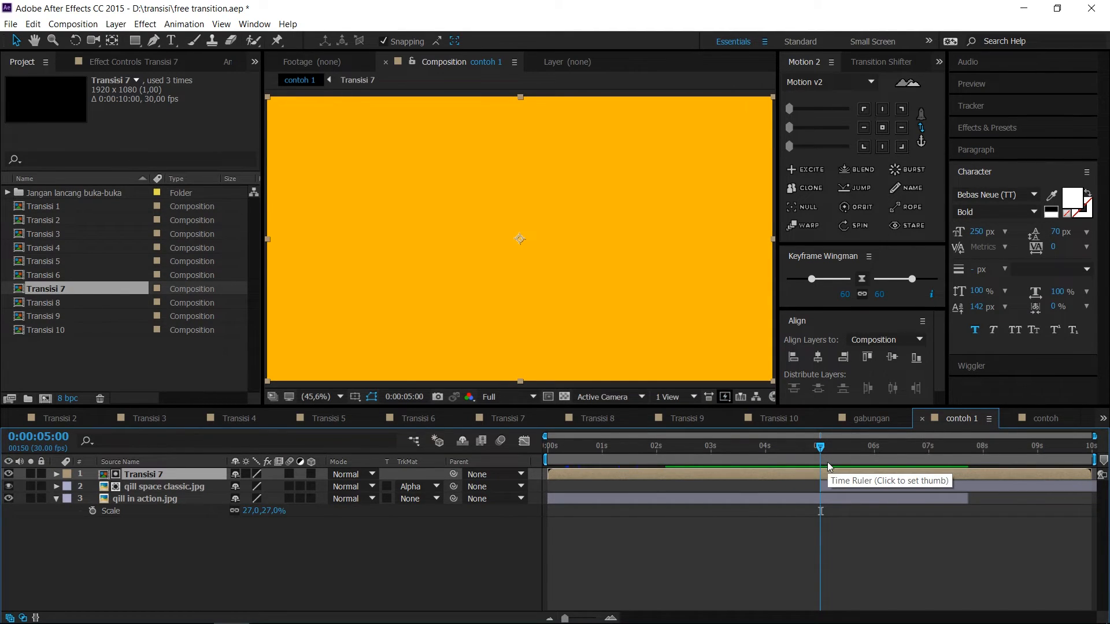
left_click_drag(661, 476, 773, 481)
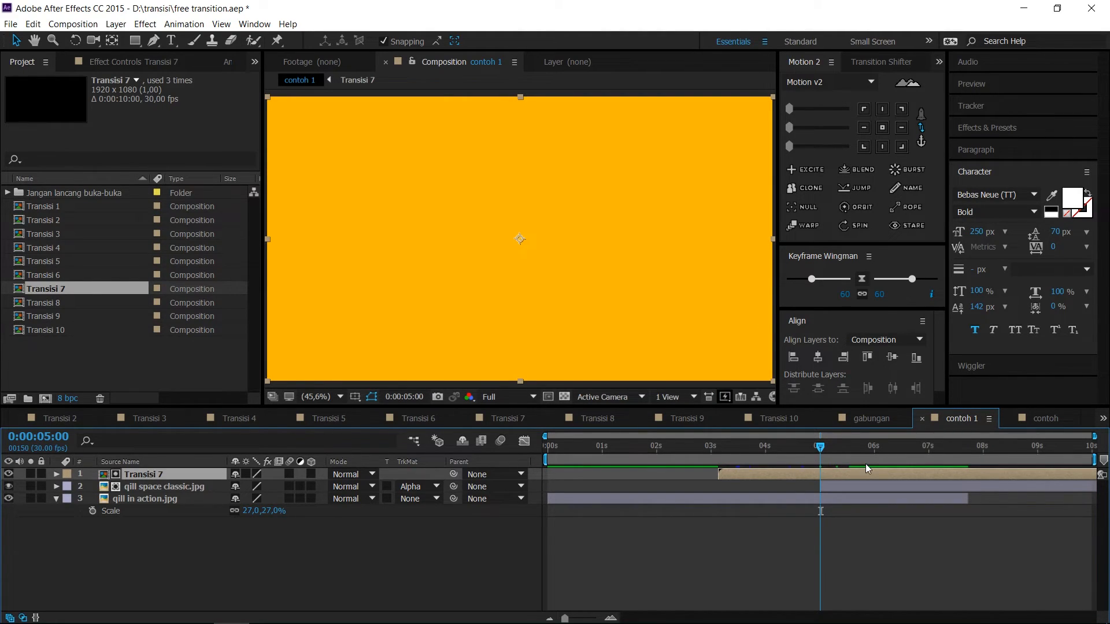
key("equal")
left_click_drag(691, 473, 694, 473)
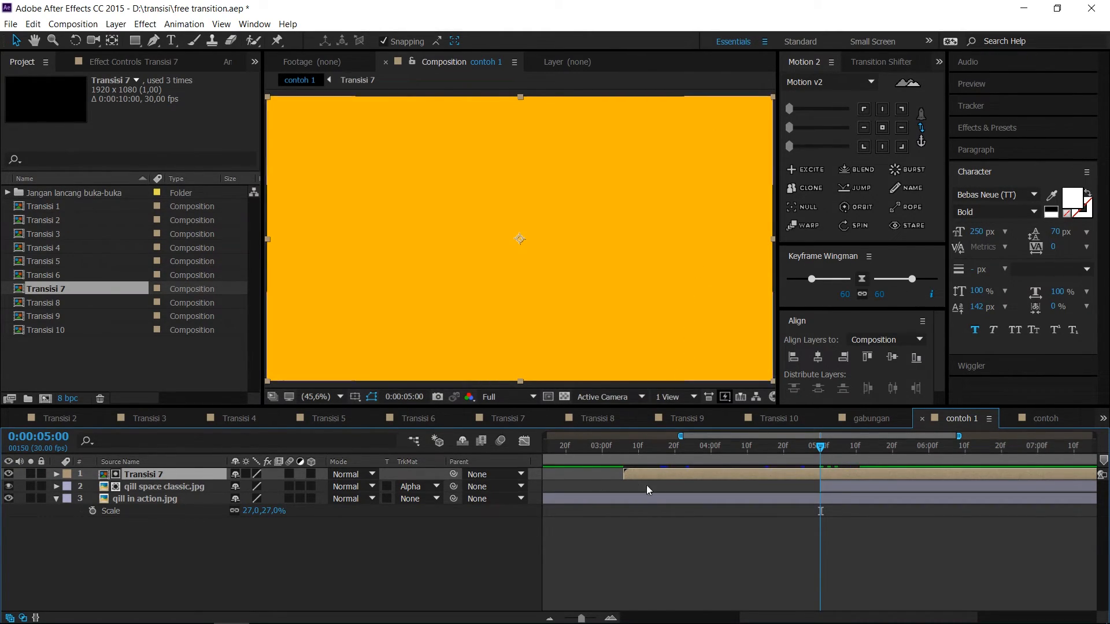
Step: Enable time remapping on the Transisi 7 layer and add a Time Remap keyframe at 0:00:05:00
left_click(162, 544)
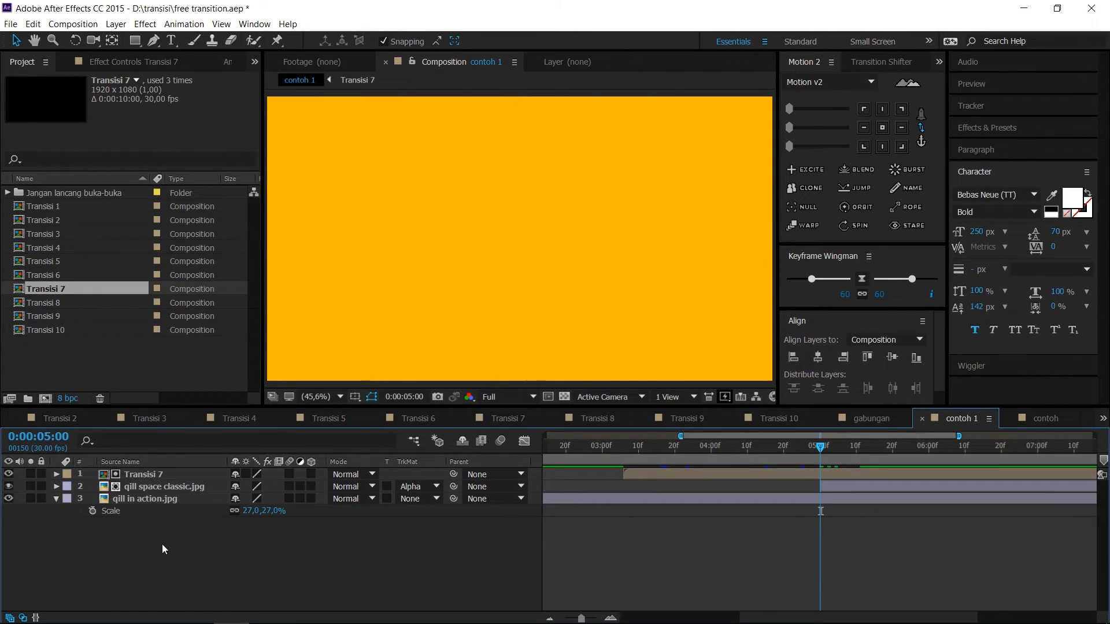
left_click(144, 474)
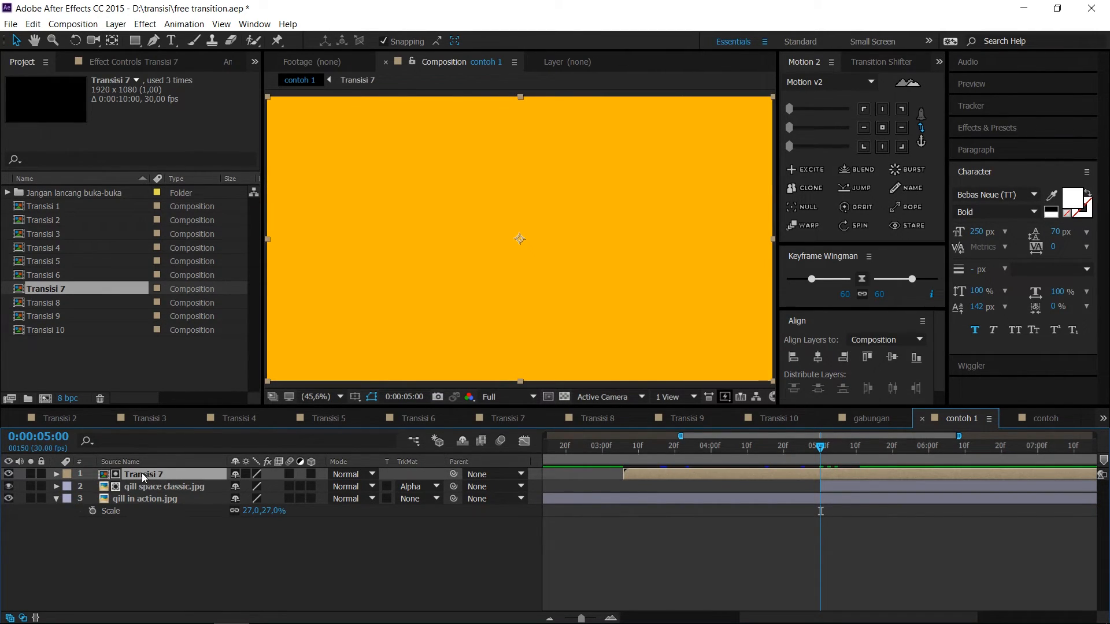
right_click(141, 473)
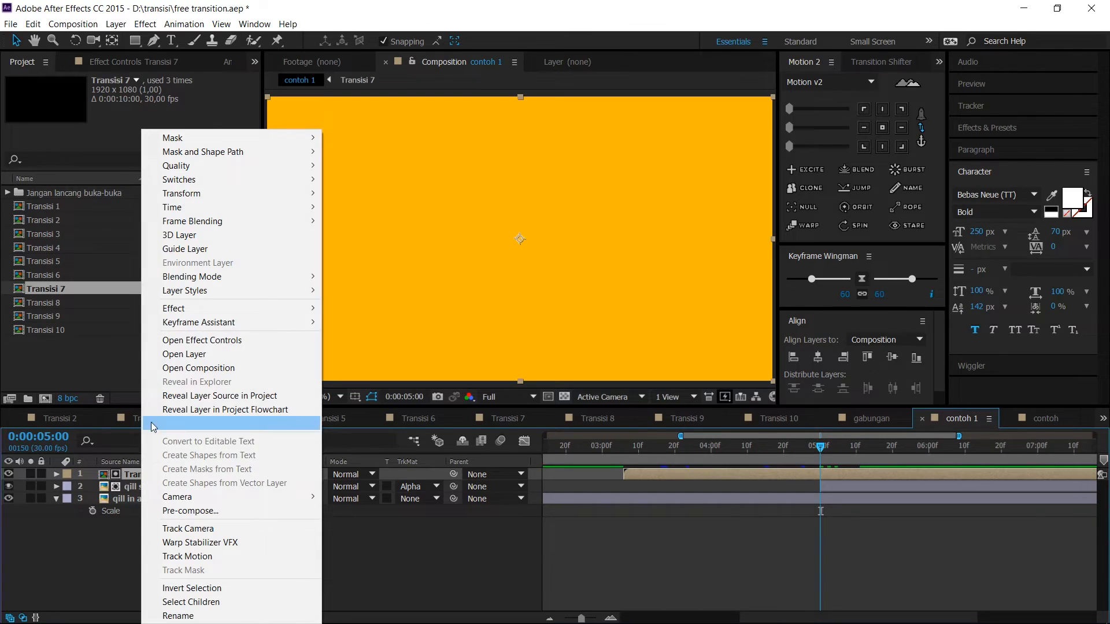
mouse_move(209, 205)
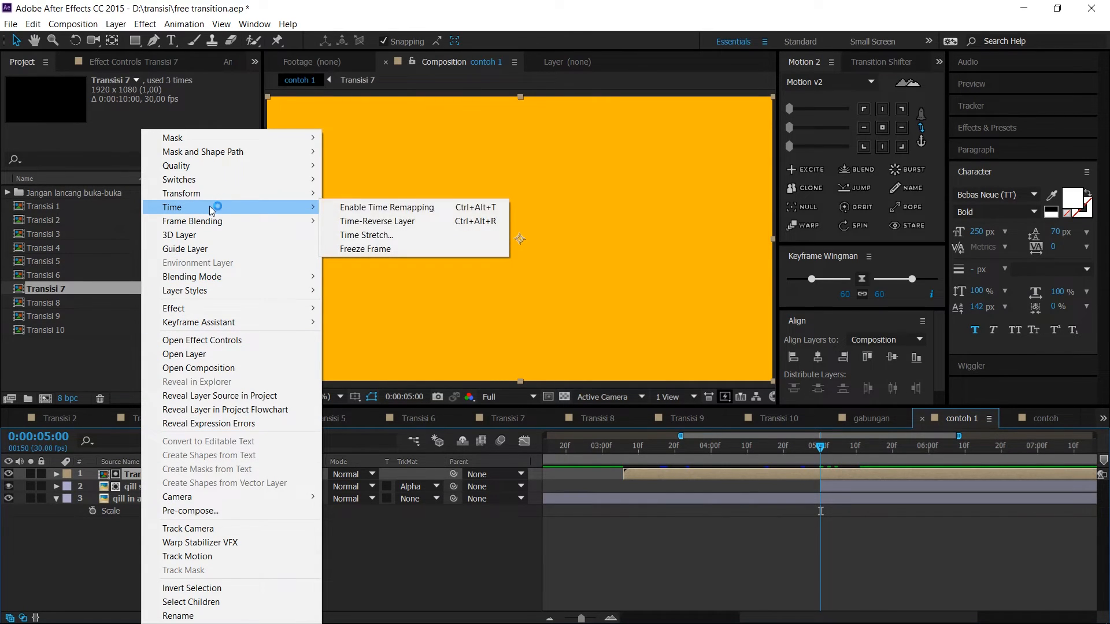
left_click(414, 208)
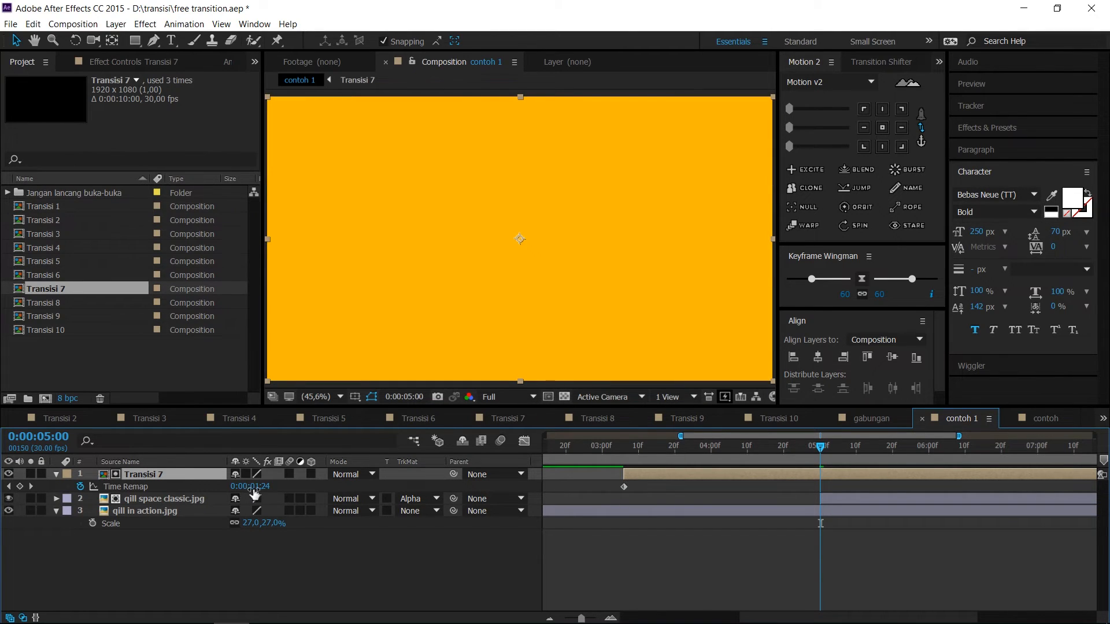
left_click(20, 487)
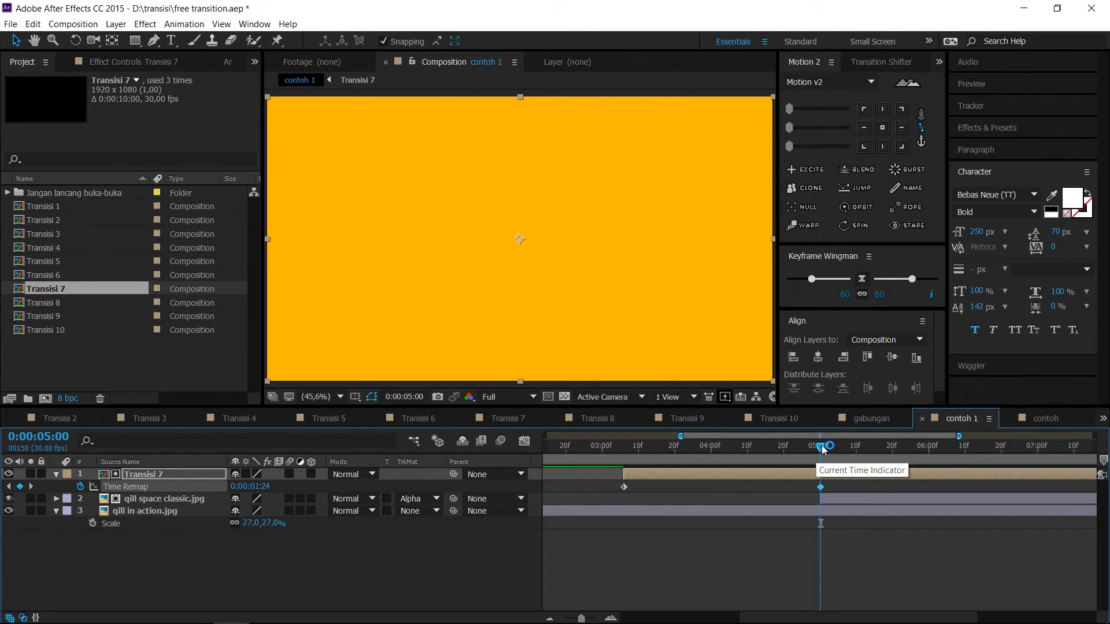
Step: Set Transisi 7's Time Remap to 0:00:00:00 at 0:00:06:24 and trim the layer's end to that time
left_click_drag(823, 449, 999, 468)
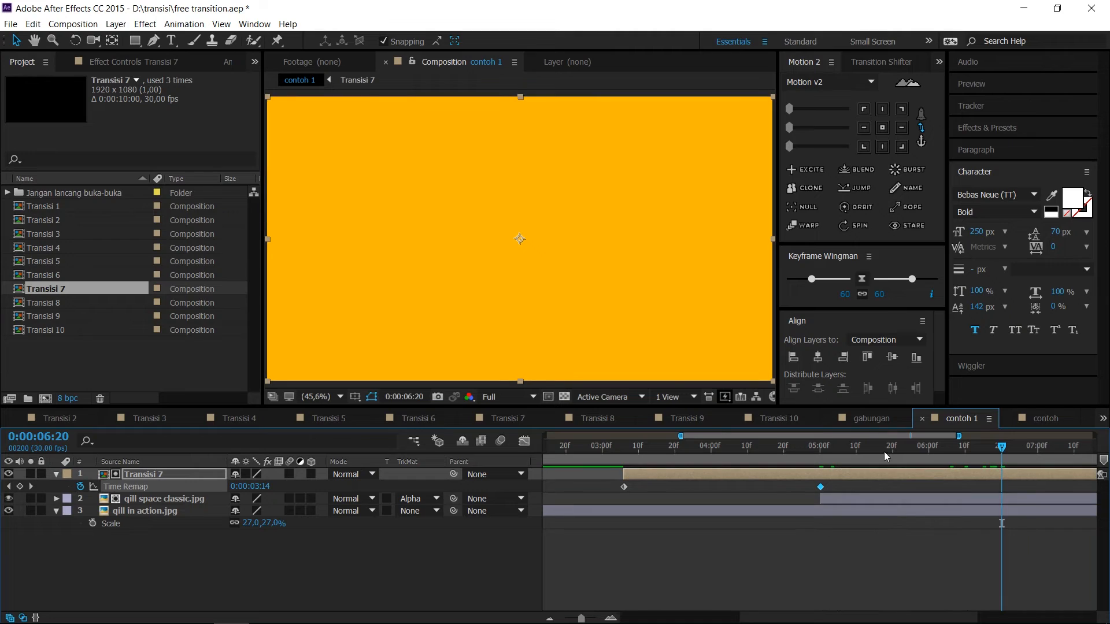
left_click_drag(925, 448, 1015, 464)
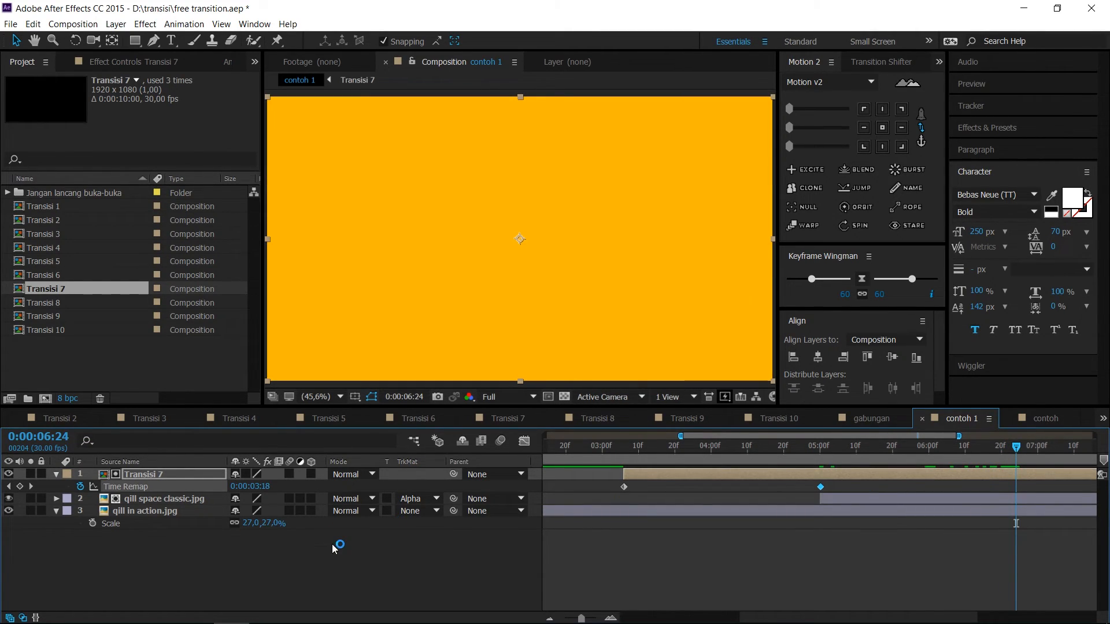
left_click(253, 486)
key("Right")
type("00")
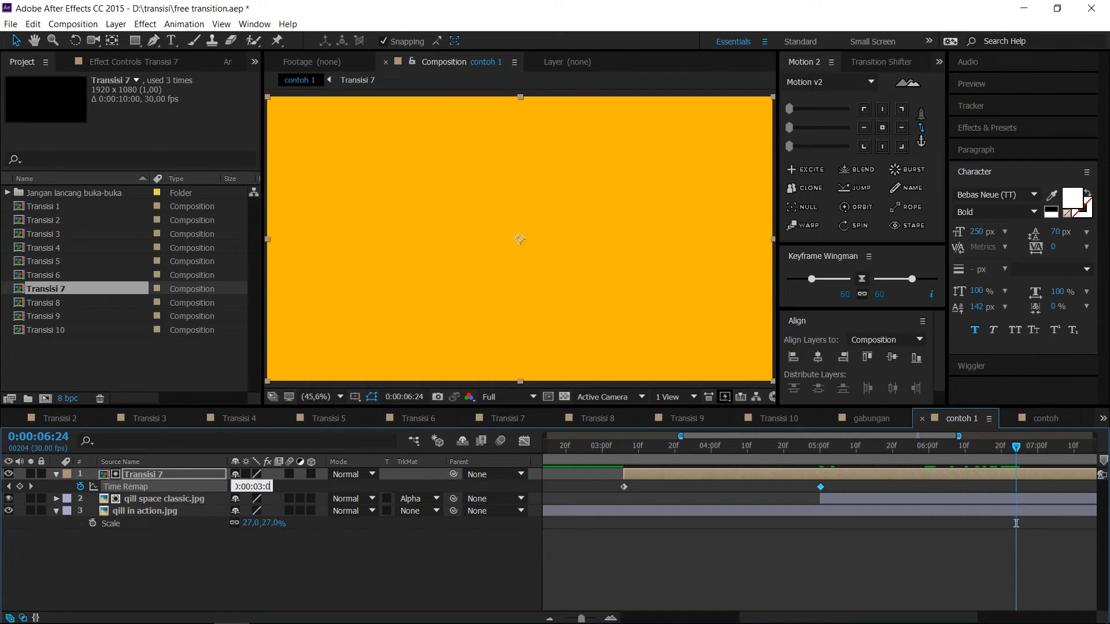
key("Return")
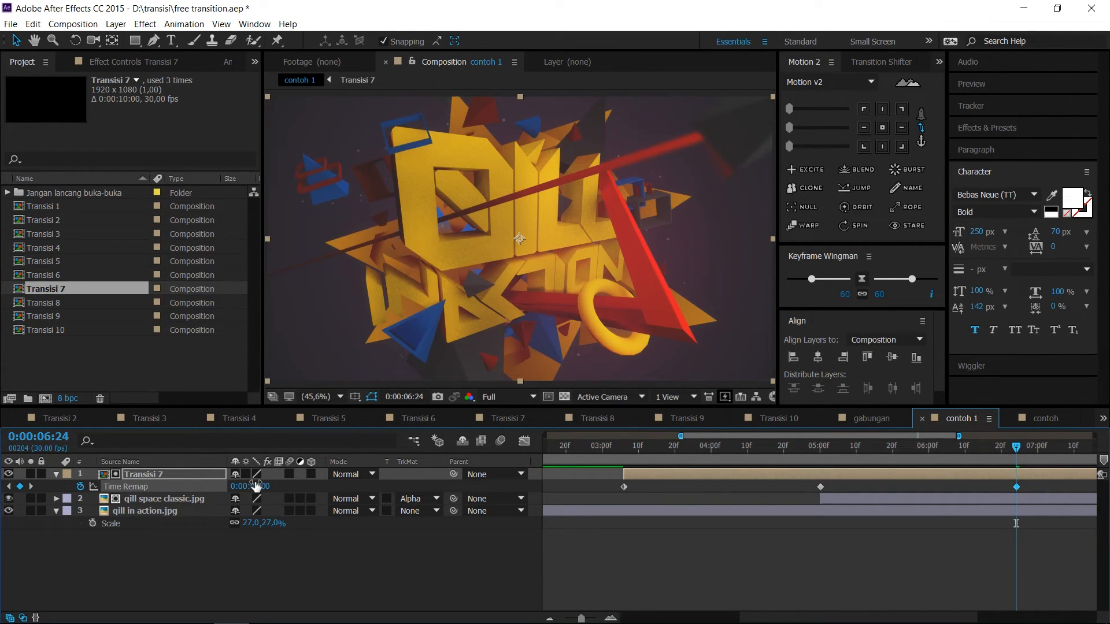
key("alt+bracketright")
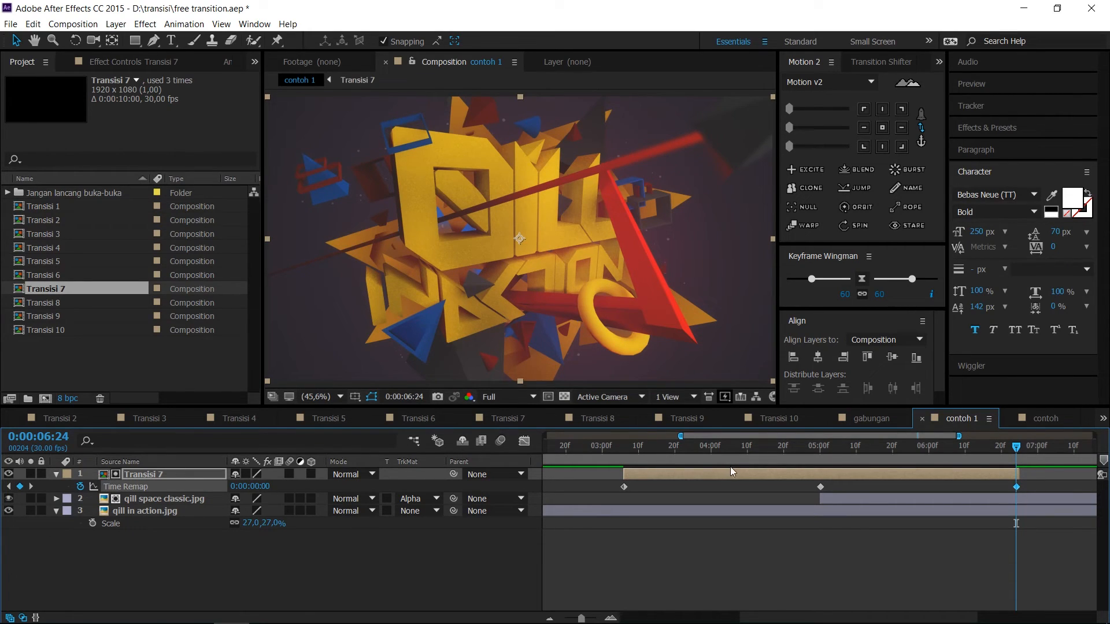
Step: Set the work area's start to 0:00:02:10 and preview the reversed Transisi 7 transition
left_click_drag(627, 452, 613, 491)
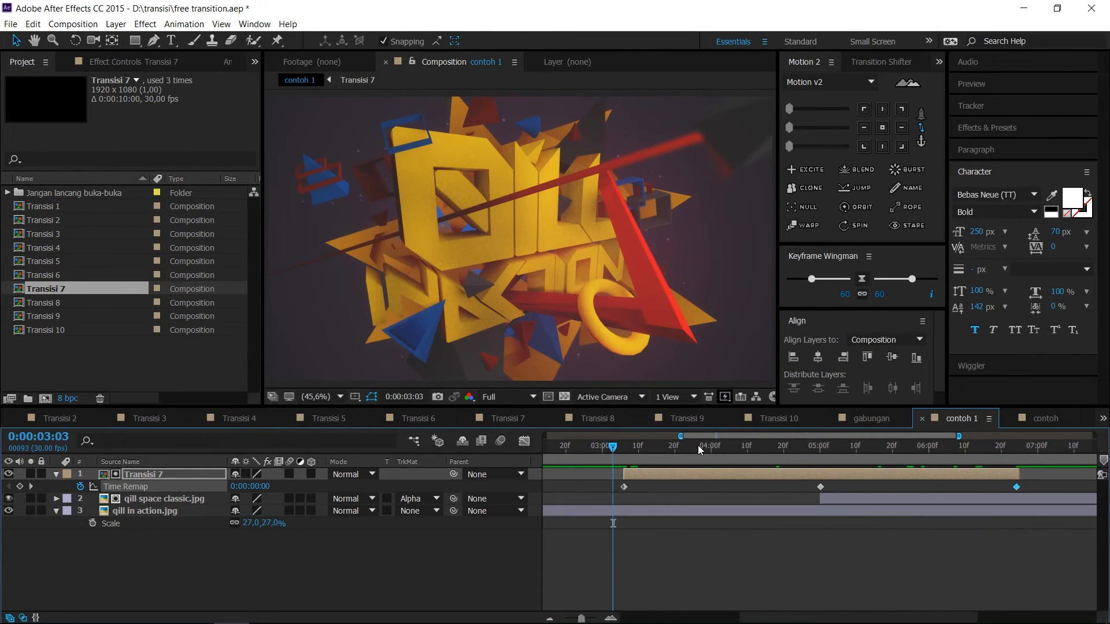
scroll(700, 450, "down", 4)
left_click(644, 450)
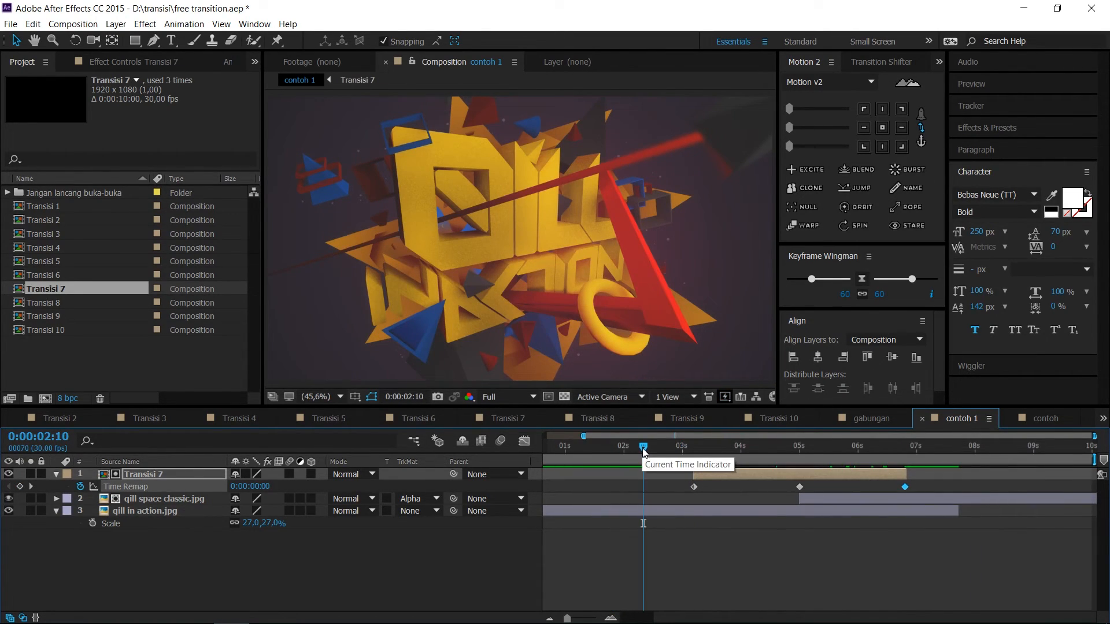
key("b")
key("space")
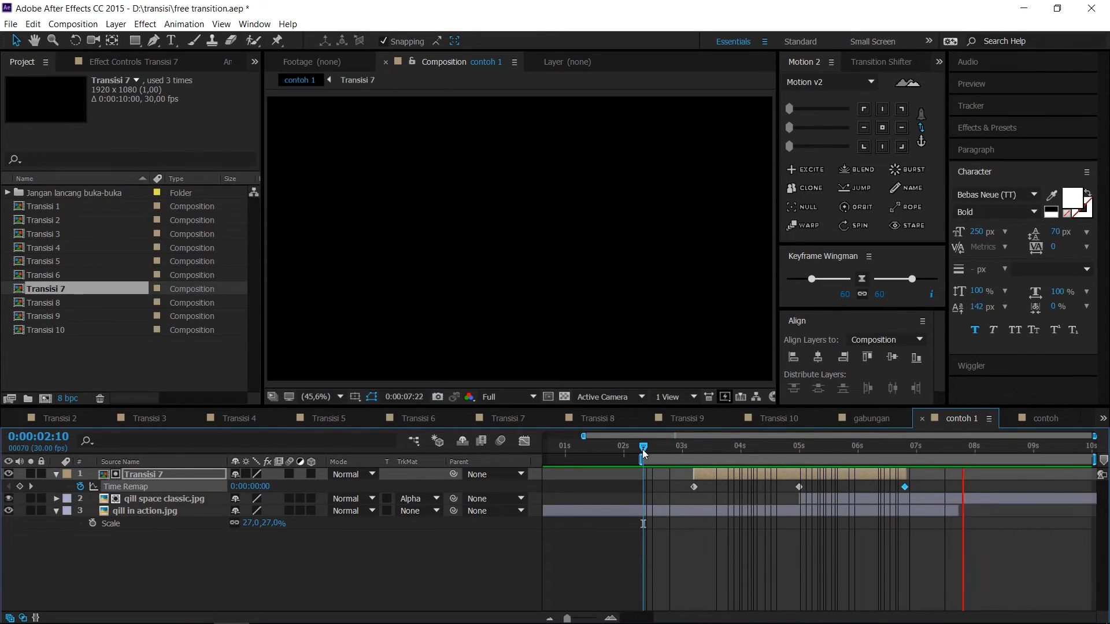
Step: Set the qill space classic.jpg layer to No Track Matte and preview the transition between the two images
left_click(747, 445)
left_click(420, 500)
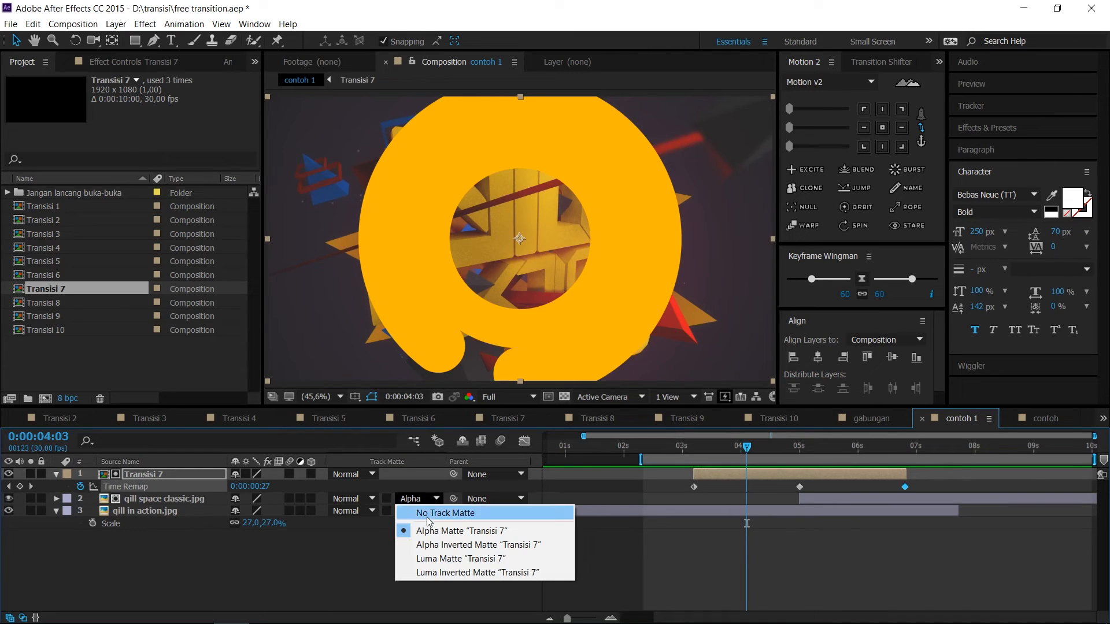
left_click(432, 513)
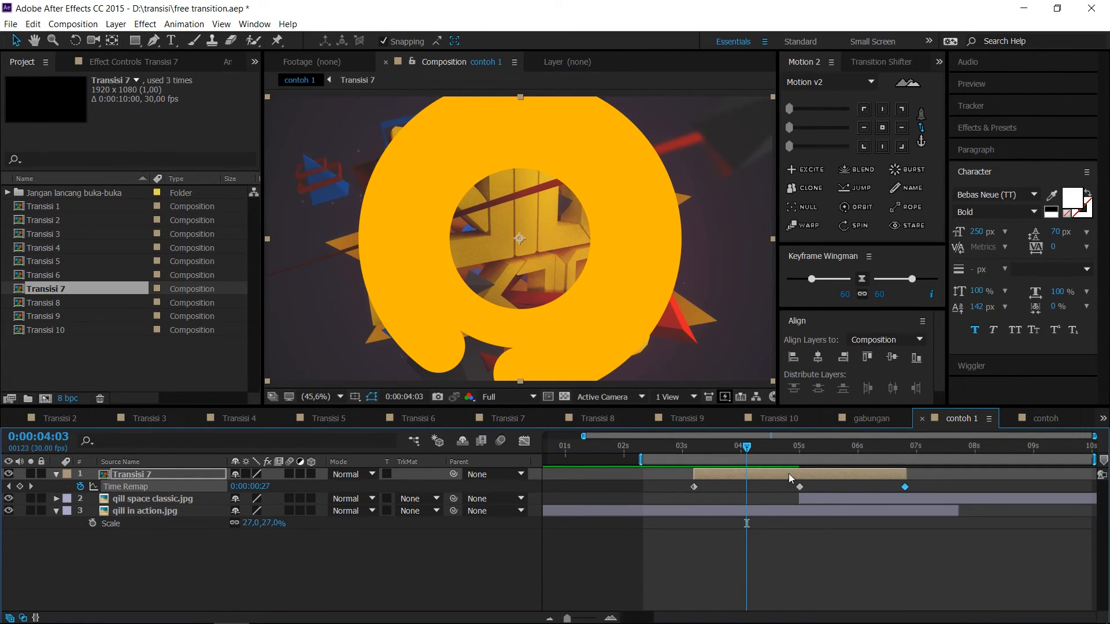
key("space")
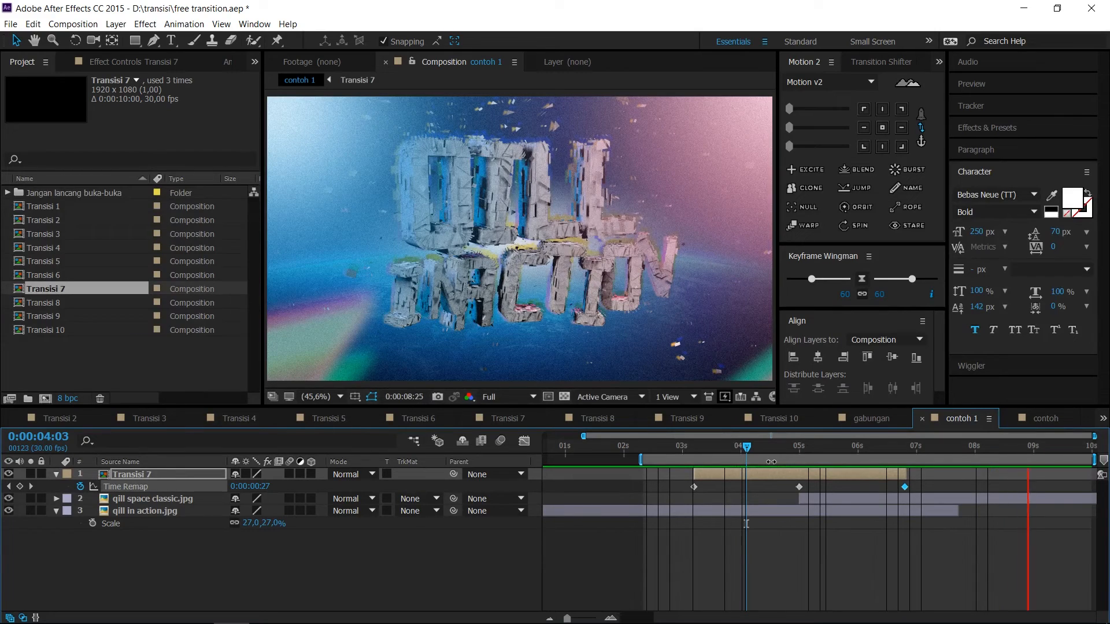
left_click(771, 449)
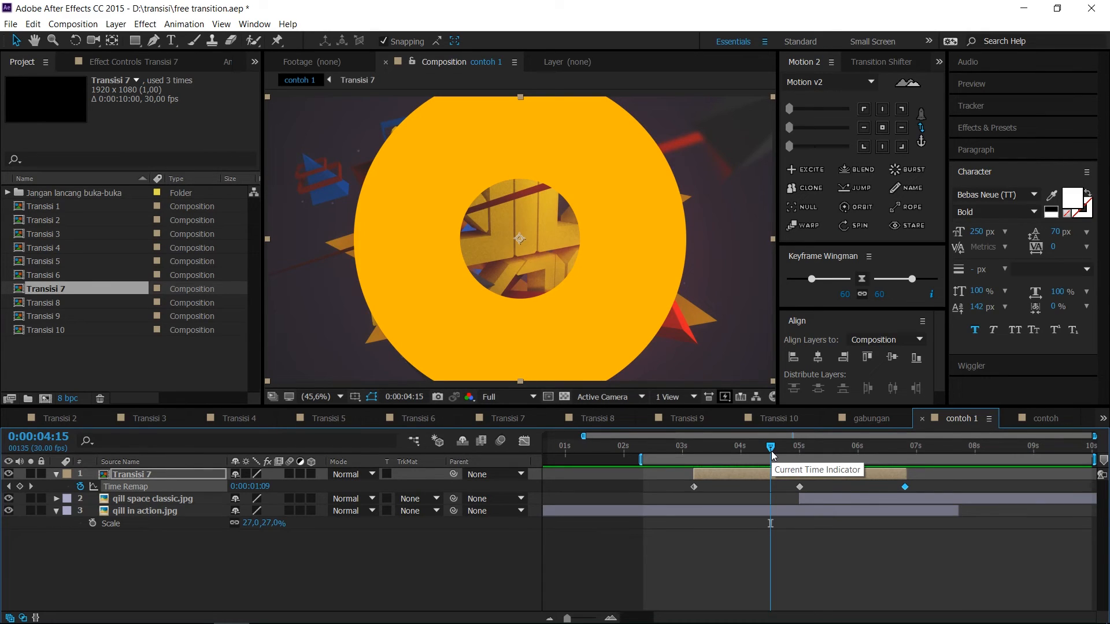
Step: Replace the Transisi 7 layer with Transisi 8 on top, move the current time to 0:00:05:00 and select the qill space classic.jpg layer
left_click(135, 557)
left_click(139, 476)
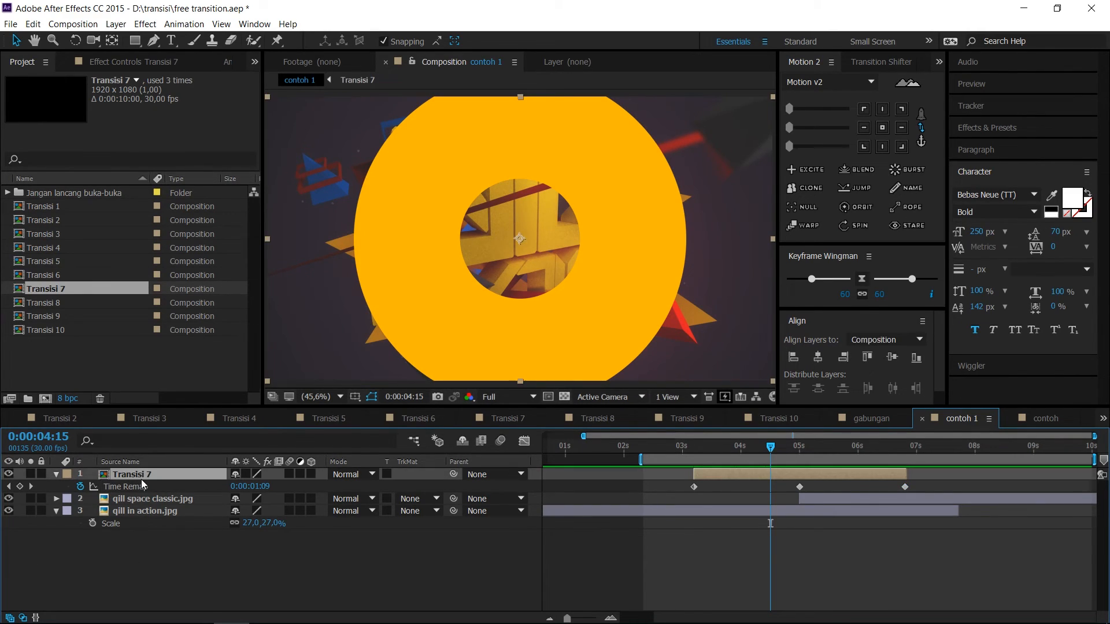
key("Delete")
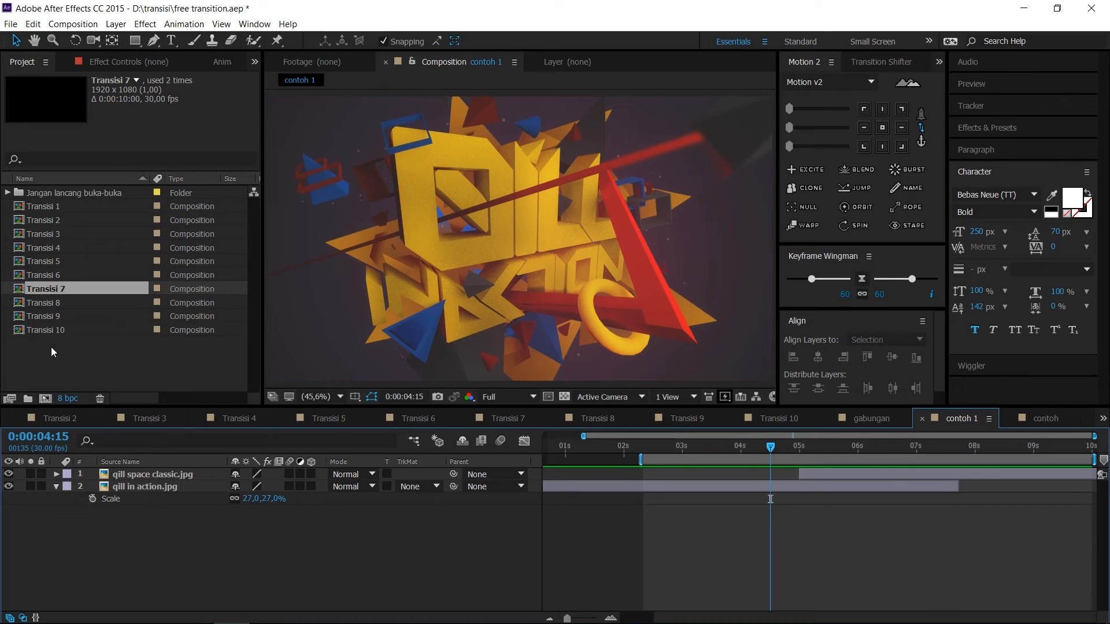
left_click(38, 305)
left_click_drag(53, 306, 130, 470)
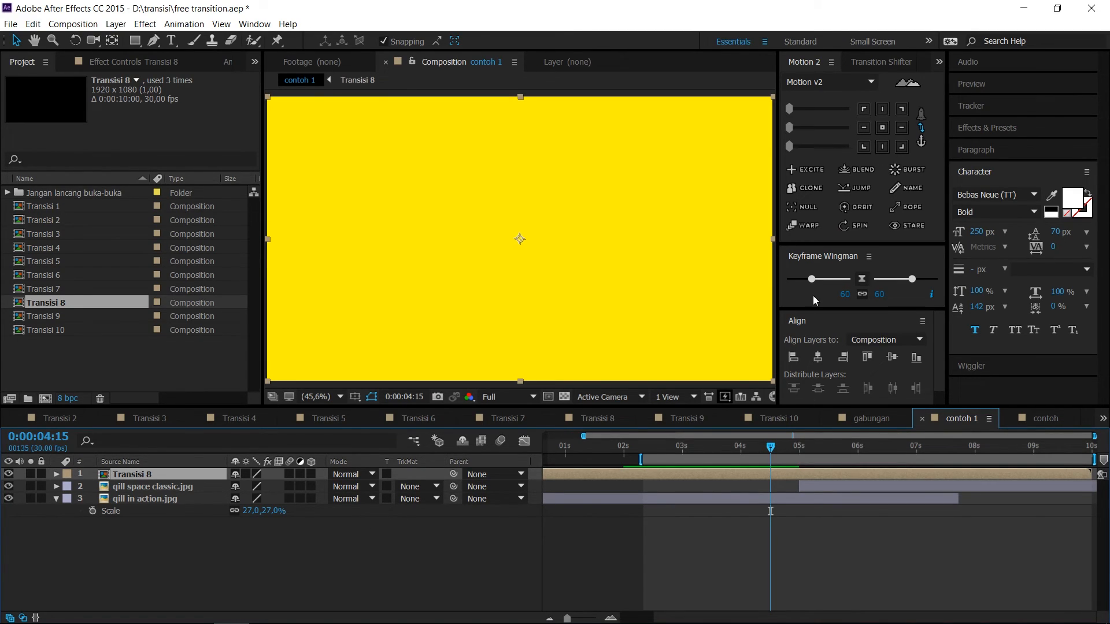
left_click_drag(773, 445, 789, 445)
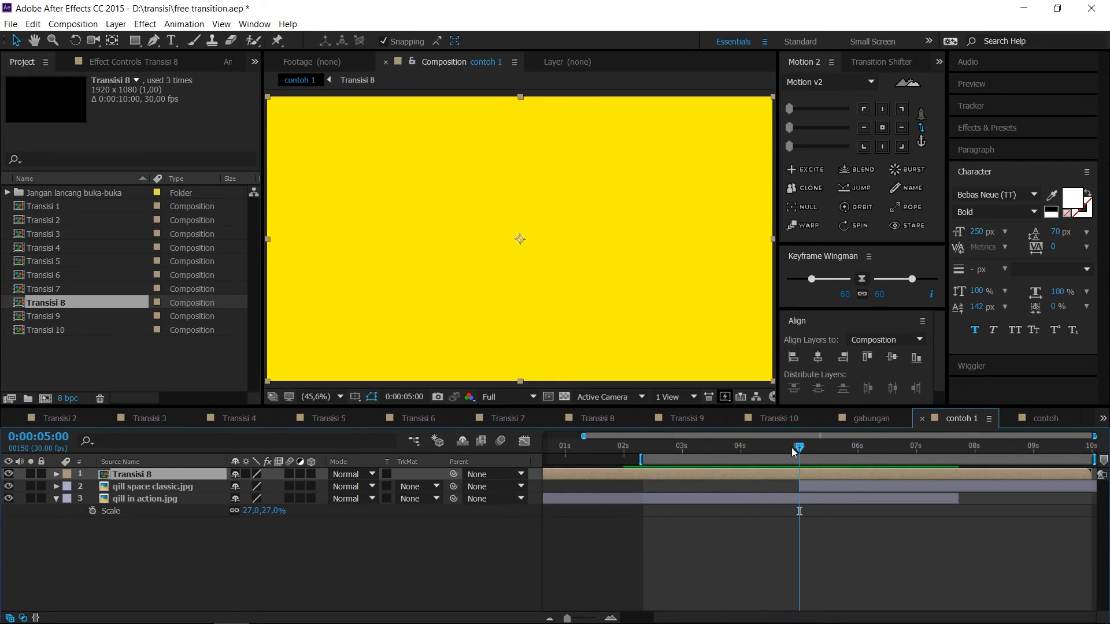
left_click(812, 485)
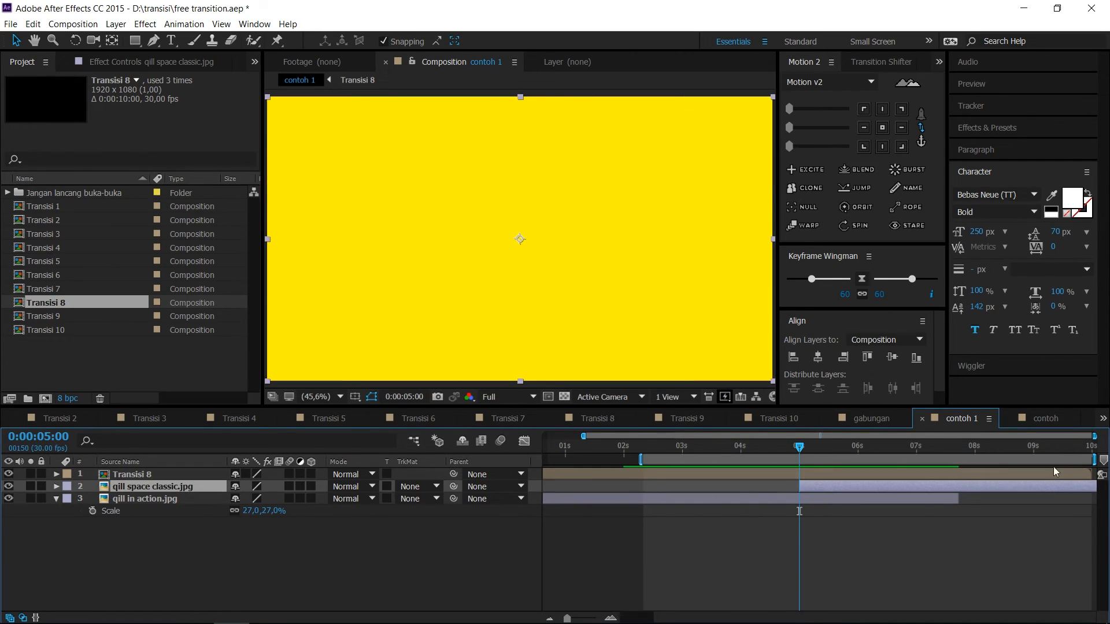
Step: Shift the Transisi 8 layer in time so that it starts at 0:00:05:00, aligned with the start of qill space classic.jpg
left_click_drag(631, 475, 863, 467)
left_click_drag(750, 473, 822, 483)
left_click(822, 483)
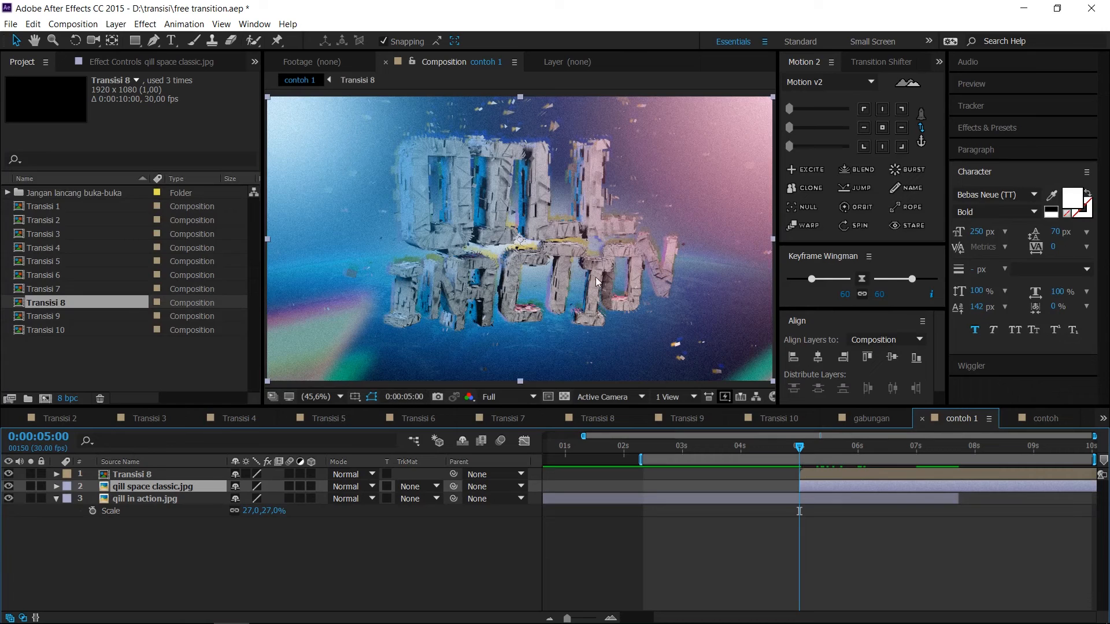
Step: Set the qill space classic.jpg layer's track matte to Alpha Matte using Transisi 8 and preview the image transition
left_click(426, 486)
left_click(457, 521)
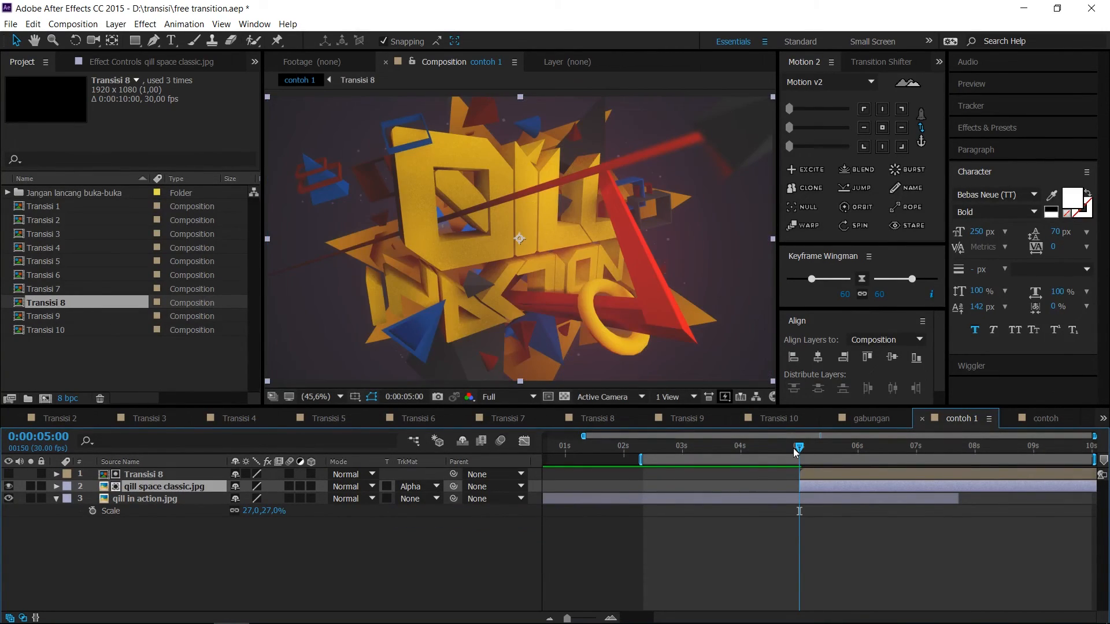
key("space")
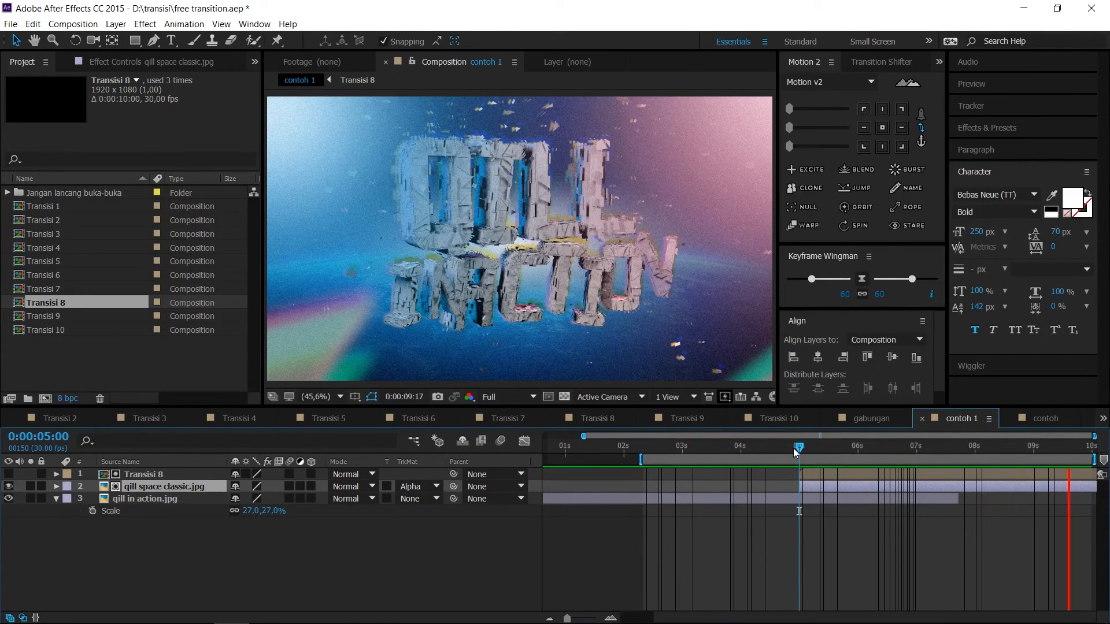
Step: Inspect the Transisi 8 circle transition at 0:00:06:01, replay the preview, and inspect the frame at 0:00:05:13
left_click_drag(796, 452, 859, 453)
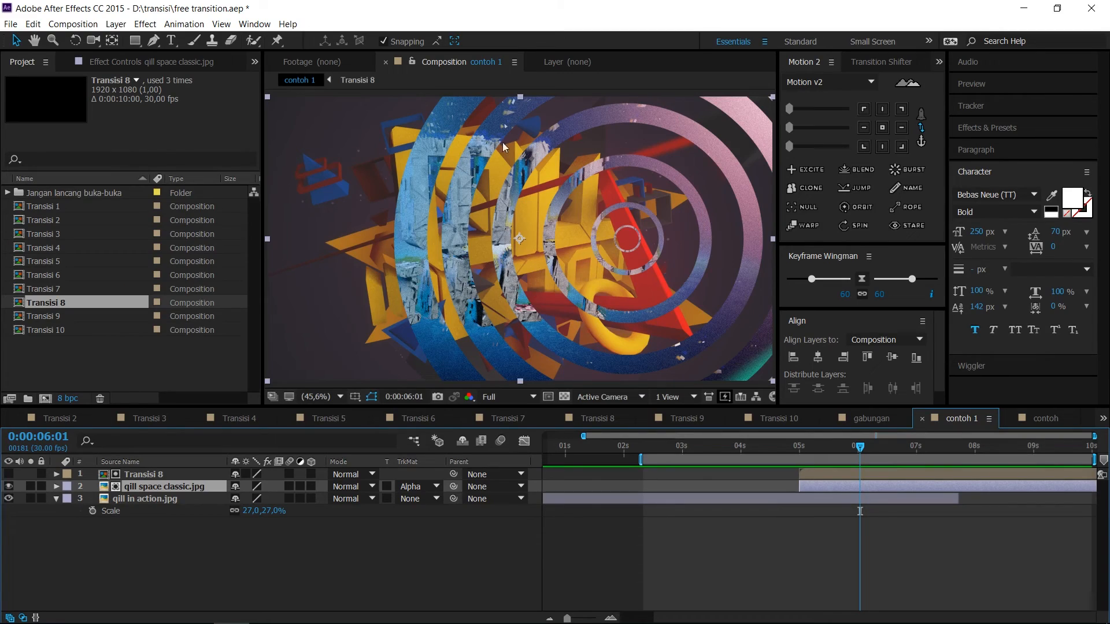
key("space")
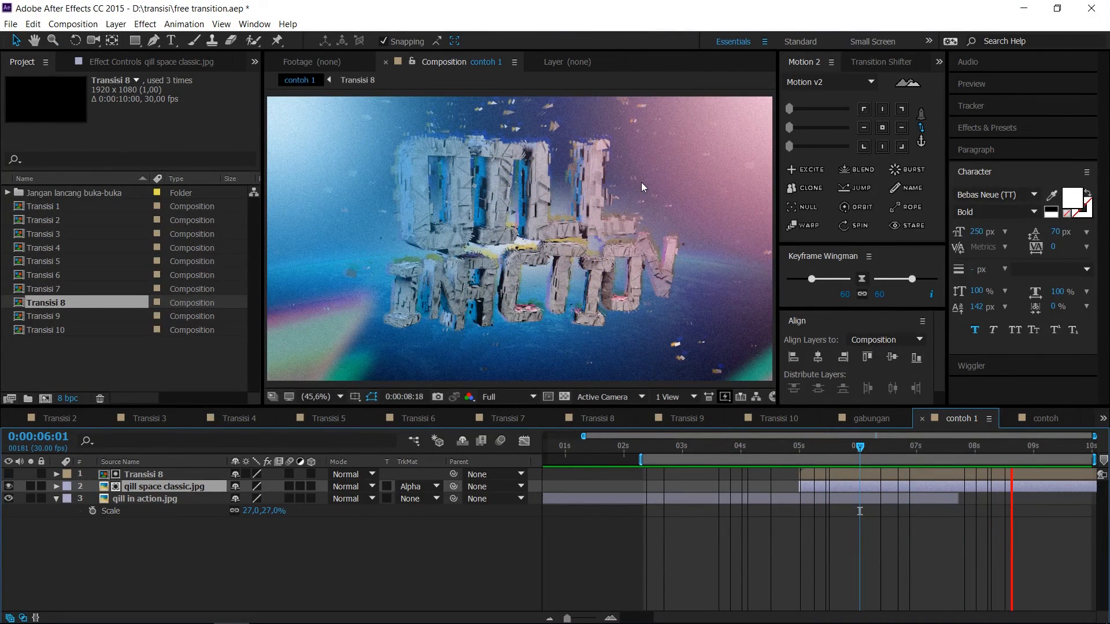
key("space")
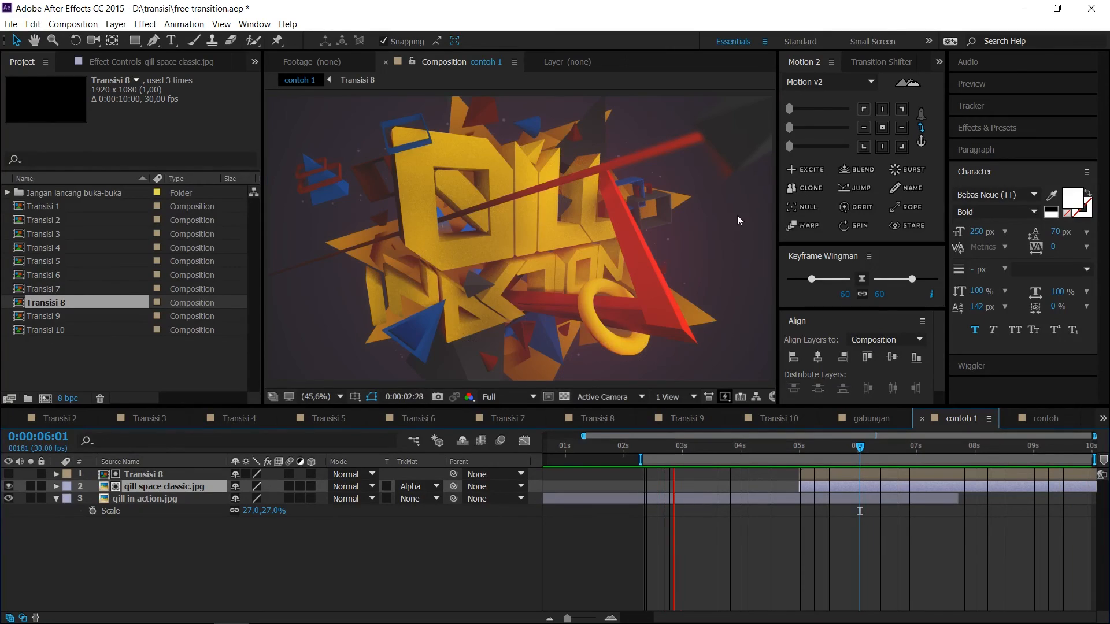
left_click(825, 446)
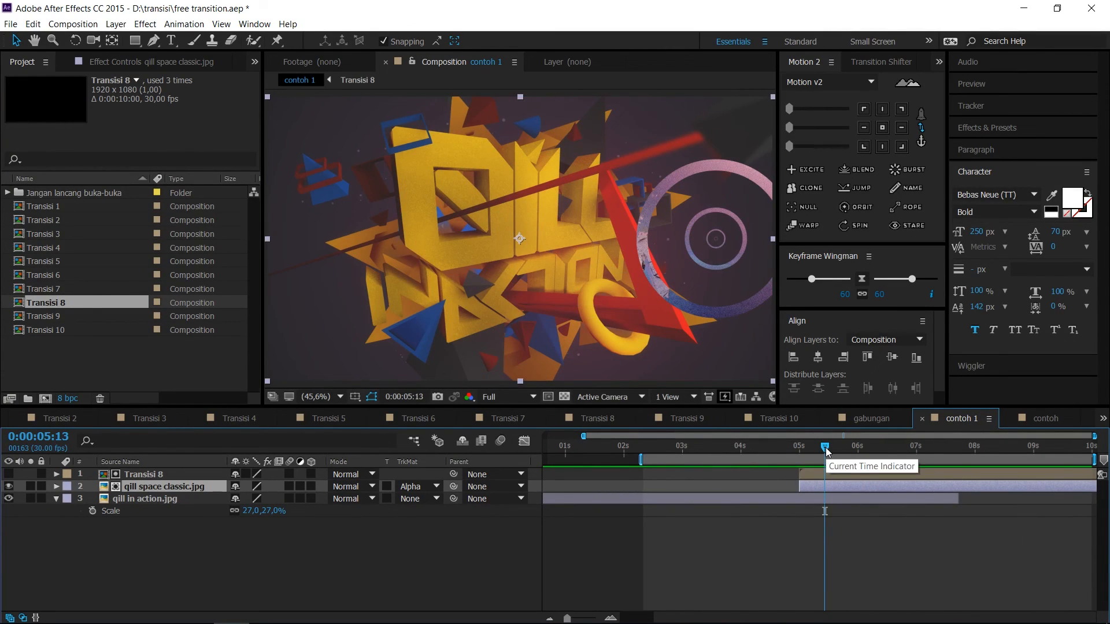